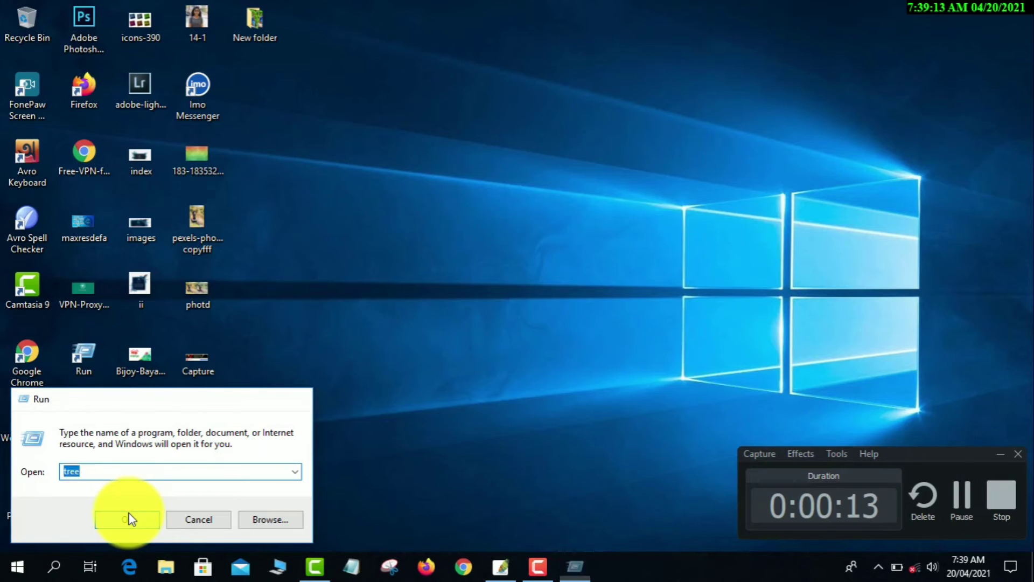
- Refresh the desktop and run the tree command from the Run dialog
{"action": "right_click", "coordinate": [316, 68]}
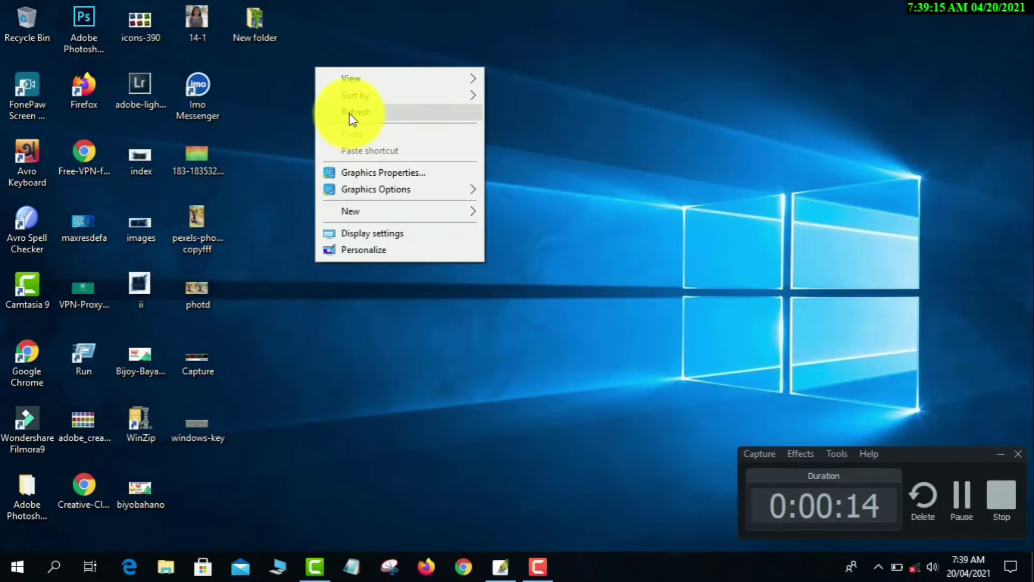
{"action": "left_click", "coordinate": [350, 114]}
{"action": "double_click", "coordinate": [76, 361]}
{"action": "left_click", "coordinate": [109, 522]}
{"action": "right_click", "coordinate": [383, 110]}
{"action": "left_click", "coordinate": [416, 160]}
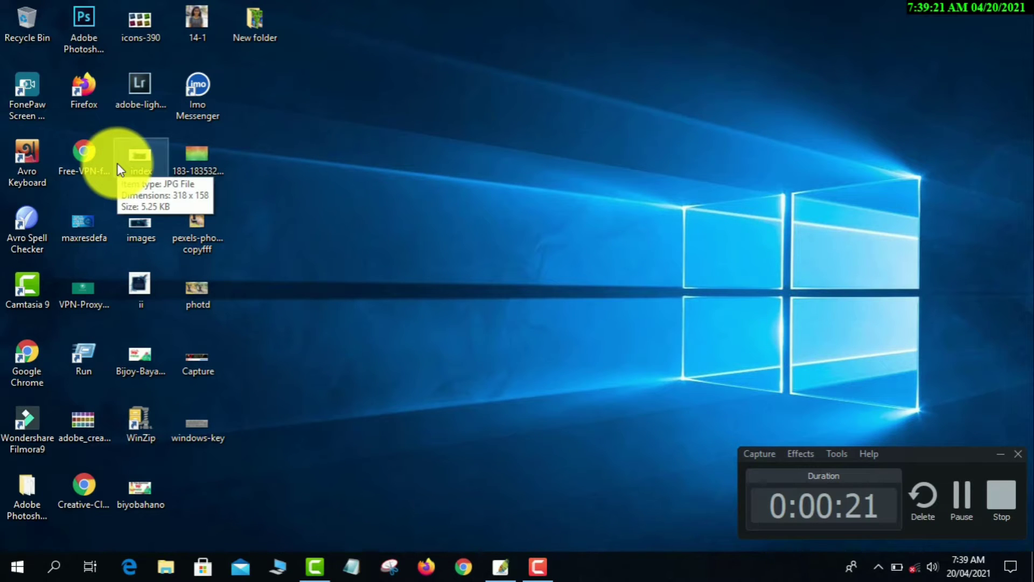
- Switch to Adobe Photoshop and open the image pexels-dax-aslaliya-1300151 from New folder
{"action": "left_click", "coordinate": [493, 570]}
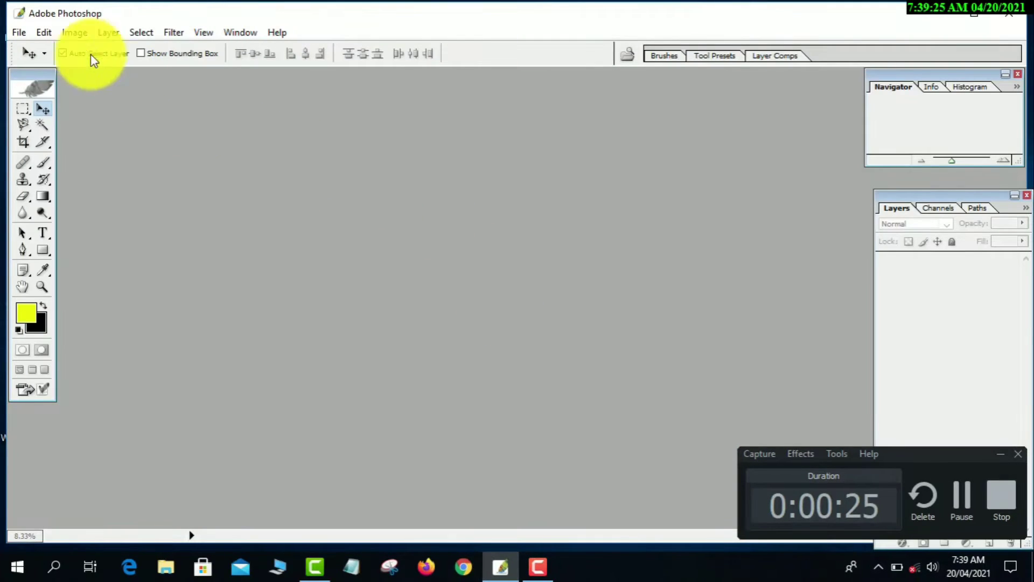
{"action": "left_click", "coordinate": [43, 33]}
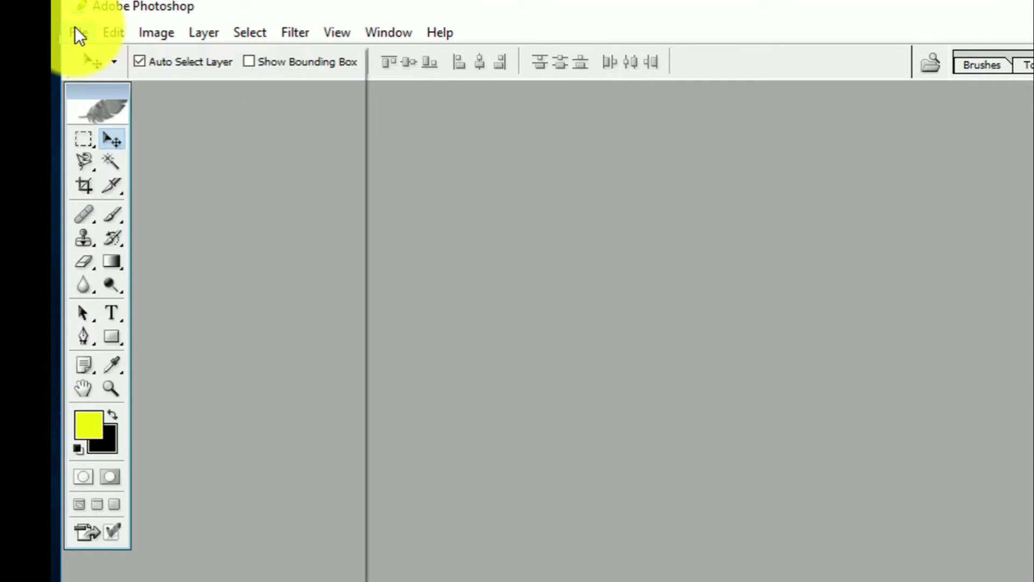
{"action": "left_click", "coordinate": [74, 26]}
{"action": "left_click", "coordinate": [80, 30]}
{"action": "left_click", "coordinate": [113, 78]}
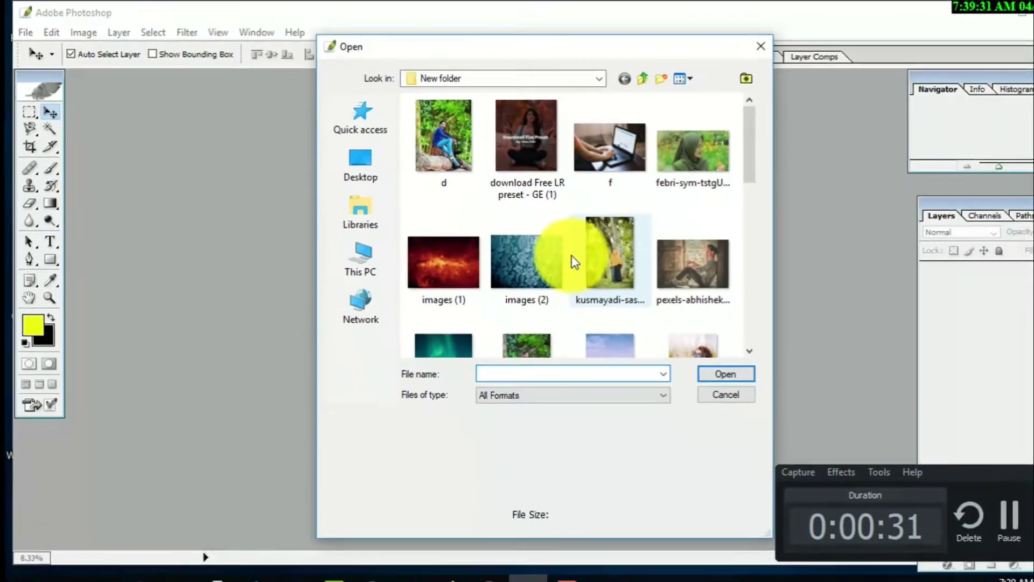
{"action": "scroll", "coordinate": [593, 269], "scroll_direction": "down", "scroll_amount": 5}
{"action": "scroll", "coordinate": [519, 201], "scroll_direction": "up", "scroll_amount": 3}
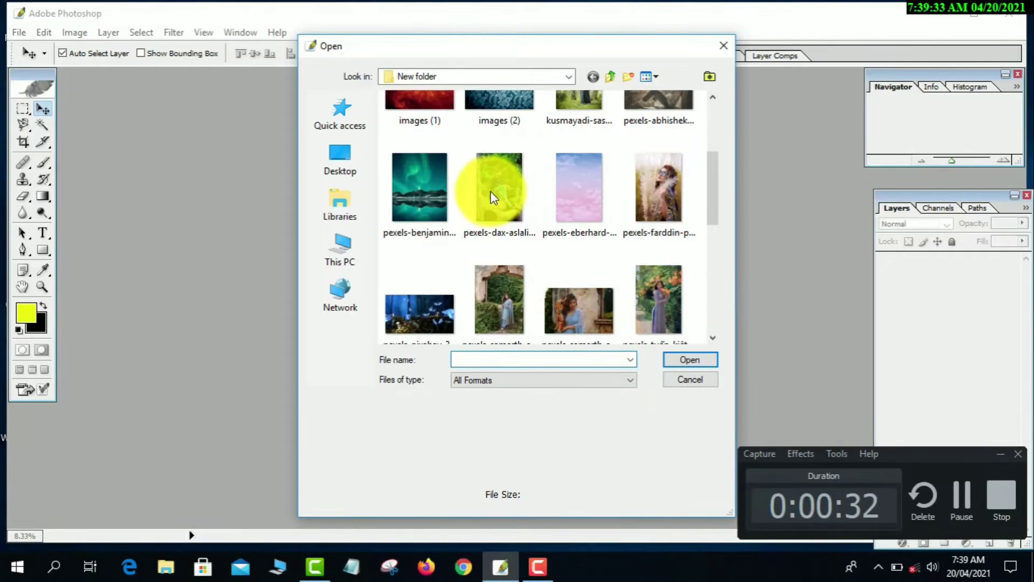
{"action": "left_click", "coordinate": [492, 197]}
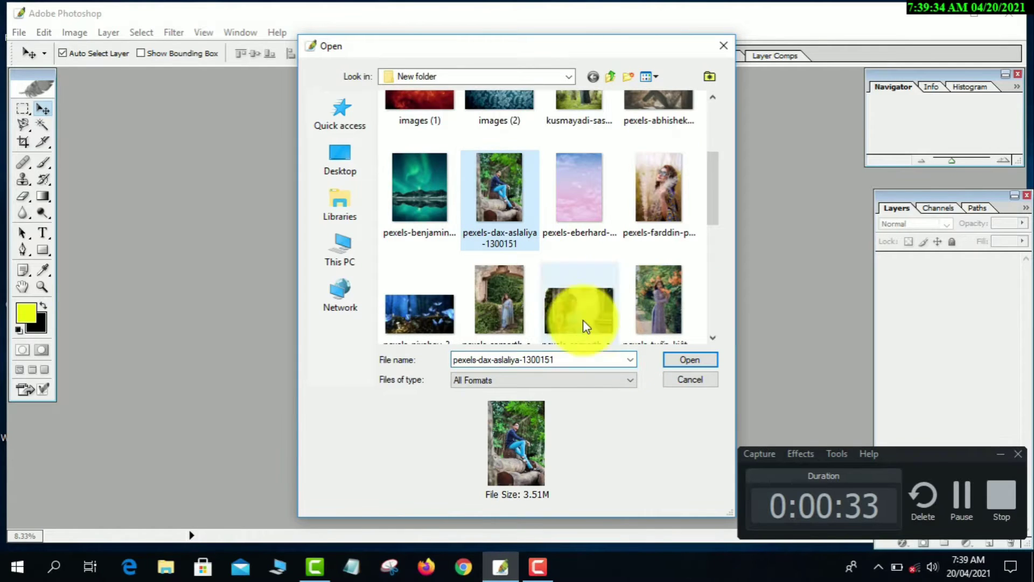
{"action": "left_click", "coordinate": [689, 360]}
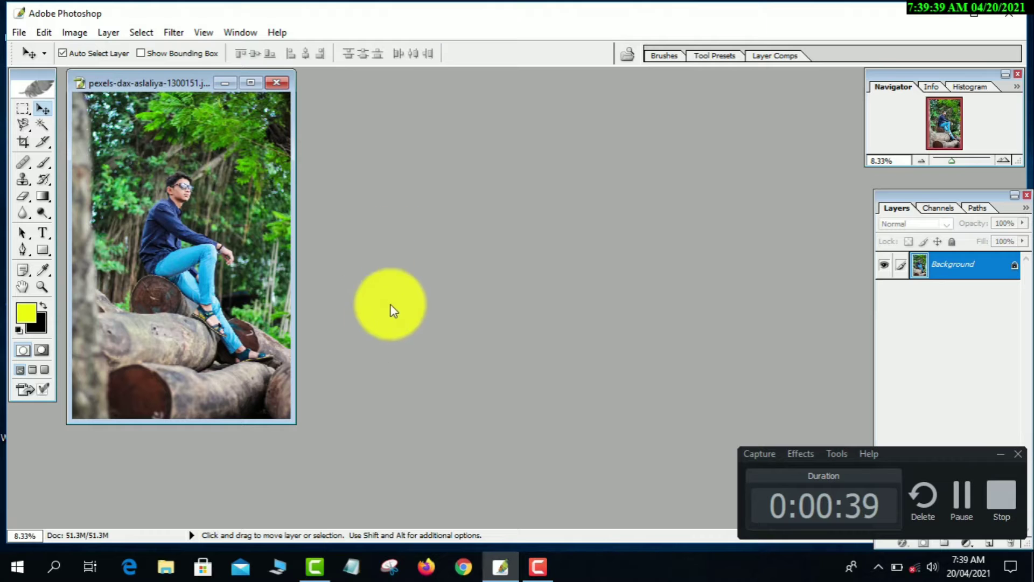
- Maximize the image window, then duplicate the Background layer and hide the original
{"action": "left_click", "coordinate": [248, 83]}
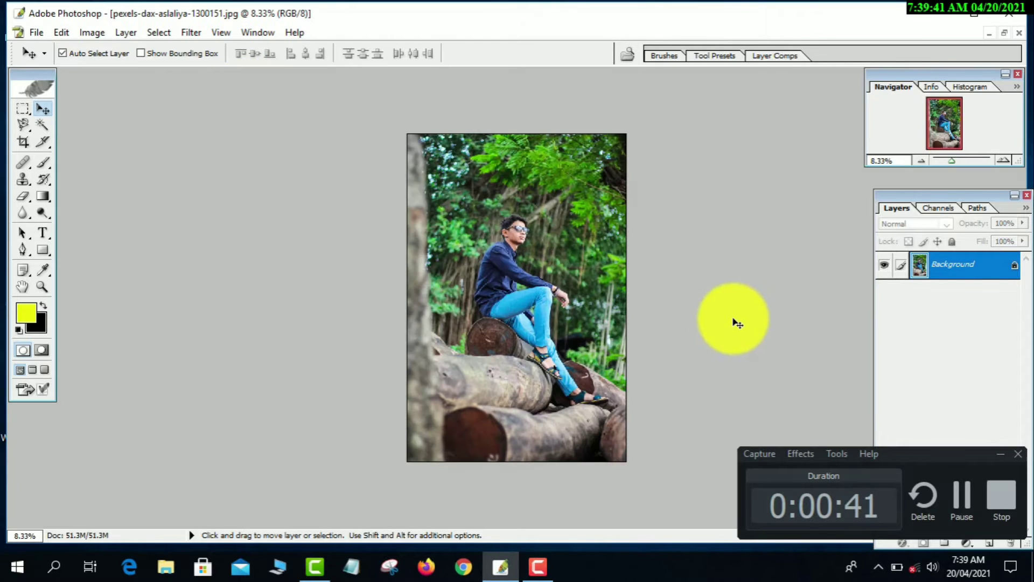
{"action": "left_click_drag", "start_coordinate": [962, 454], "coordinate": [774, 557]}
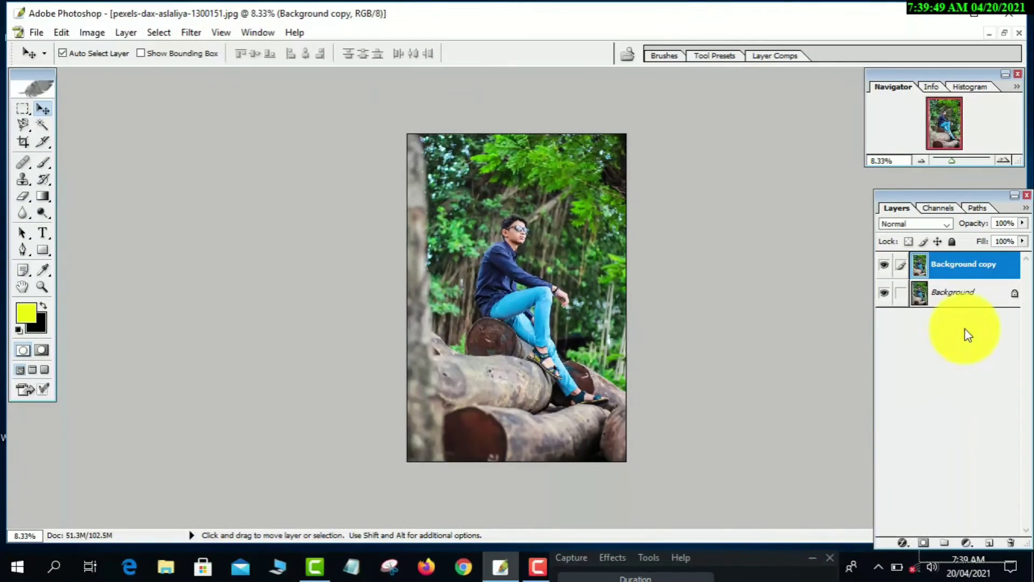
{"action": "left_click", "coordinate": [885, 292]}
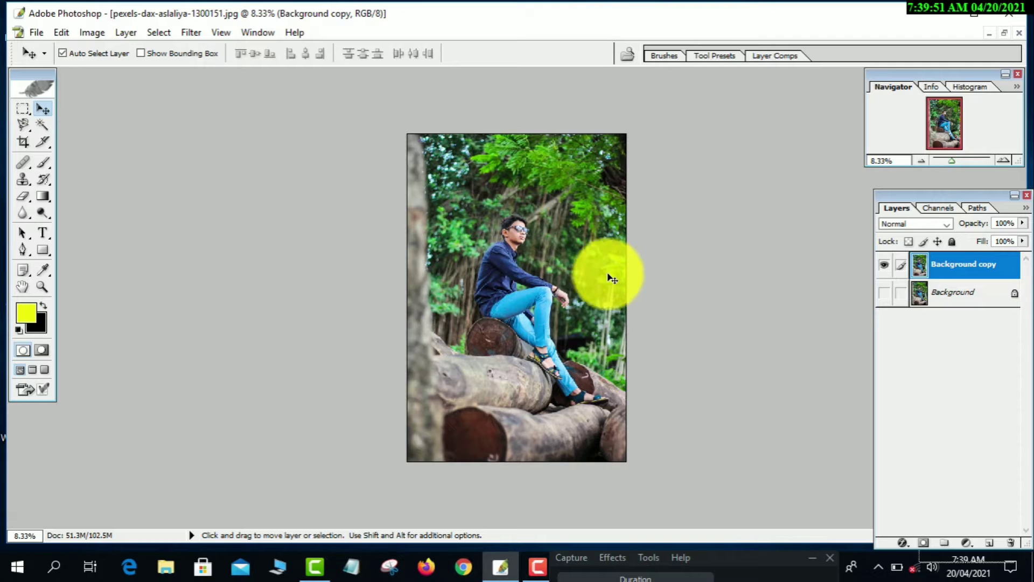
- Add a Curves adjustment layer above Background copy and raise the RGB midtones to about input 122, output 132
{"action": "scroll", "coordinate": [552, 272], "scroll_direction": "up", "scroll_amount": 2}
{"action": "scroll", "coordinate": [549, 271], "scroll_direction": "down", "scroll_amount": 1}
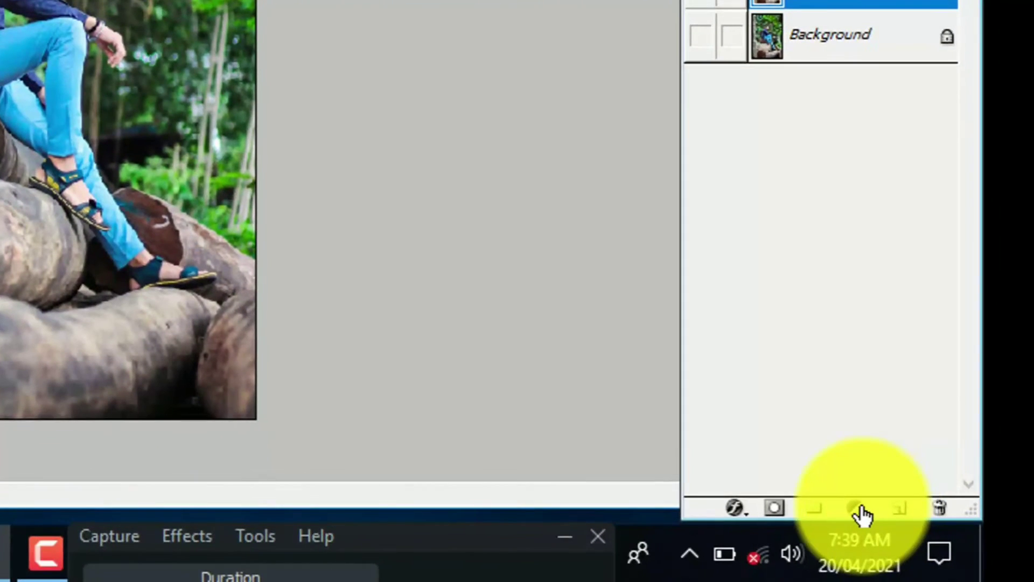
{"action": "left_click", "coordinate": [966, 542]}
{"action": "left_click", "coordinate": [770, 145]}
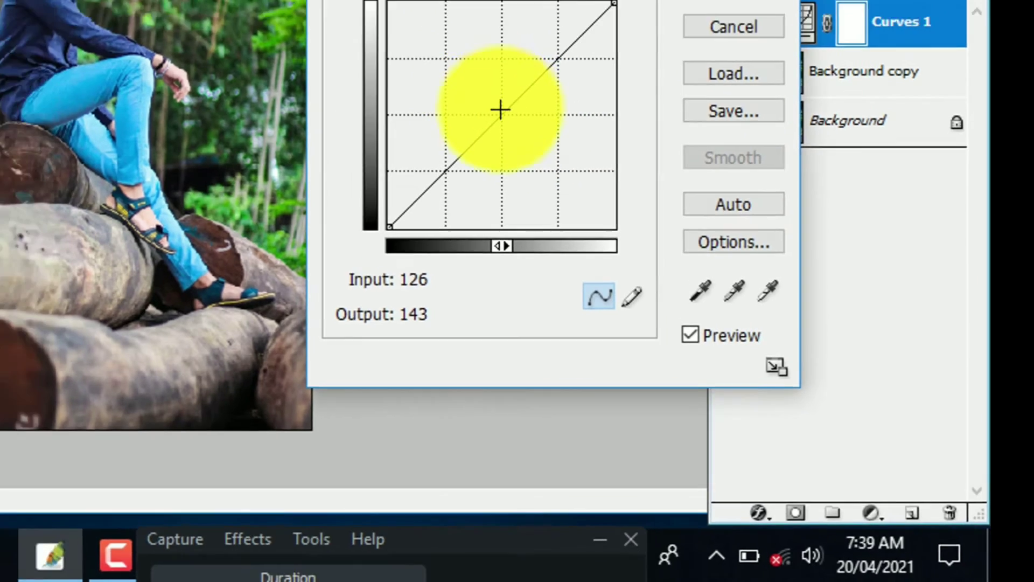
{"action": "left_click_drag", "start_coordinate": [455, 77], "coordinate": [444, 70]}
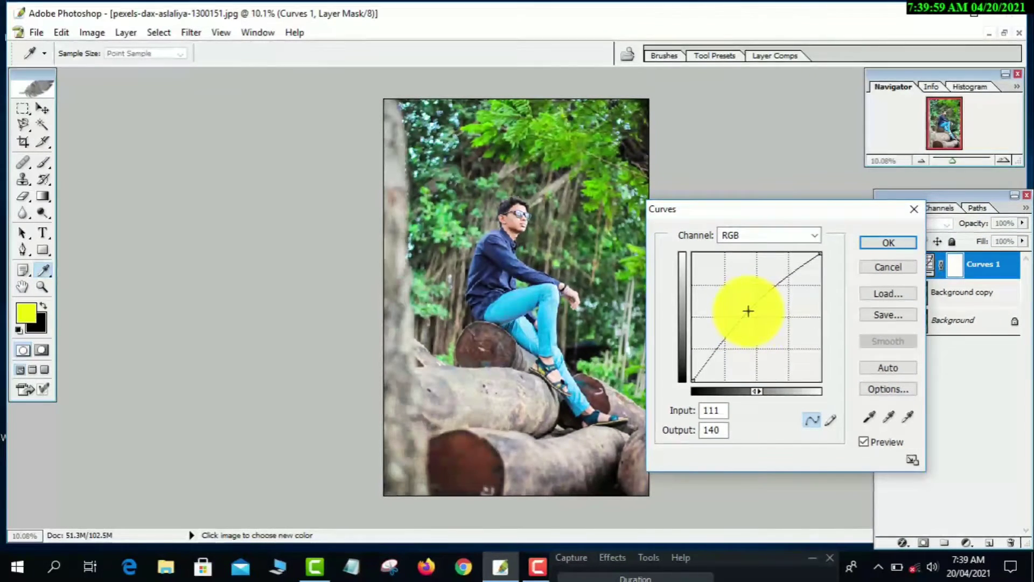
- Raise the Red channel midtones of the Curves adjustment to about input 112, output 133, and apply it
{"action": "left_click", "coordinate": [737, 237]}
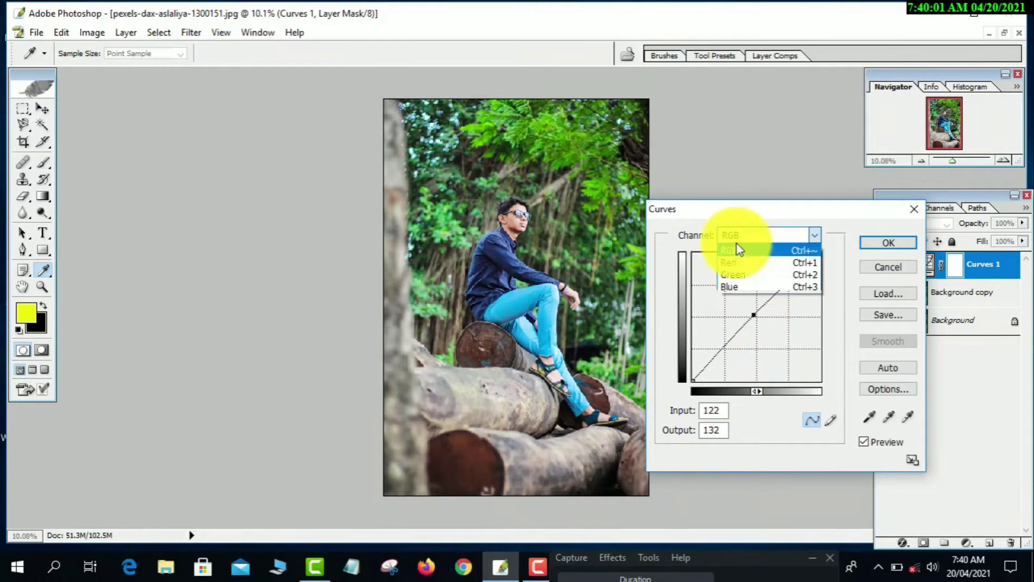
{"action": "left_click", "coordinate": [738, 267]}
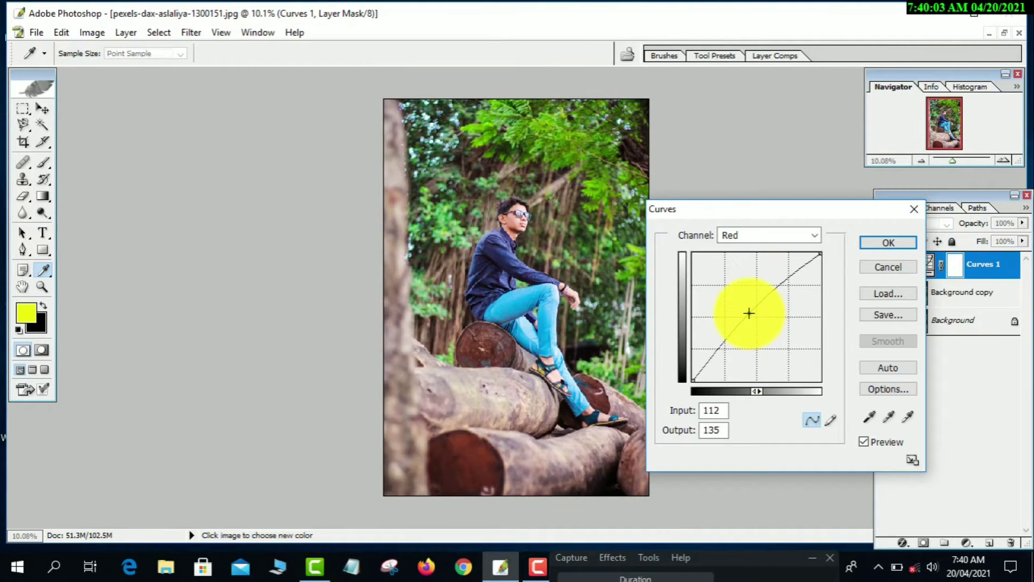
{"action": "left_click_drag", "start_coordinate": [748, 313], "coordinate": [749, 314]}
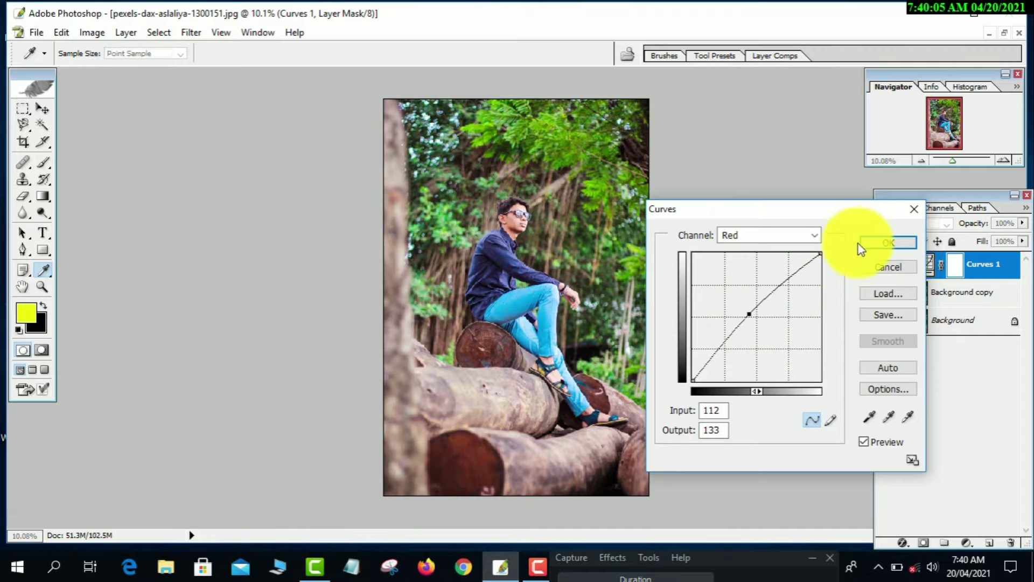
{"action": "left_click", "coordinate": [887, 245]}
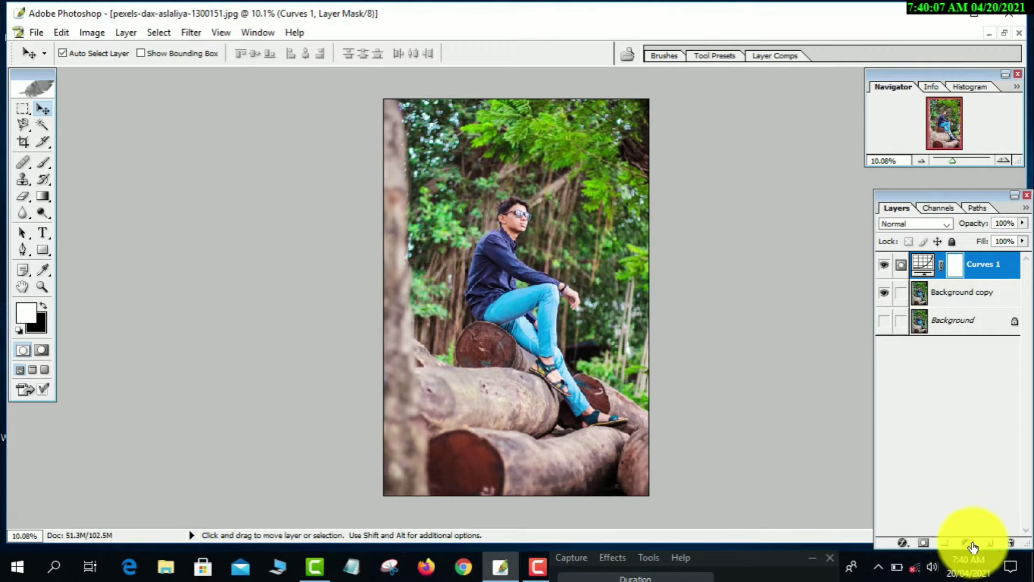
- Add a new layer and paint the greenery around the seated man yellow with a soft 445 px brush
{"action": "left_click", "coordinate": [989, 543]}
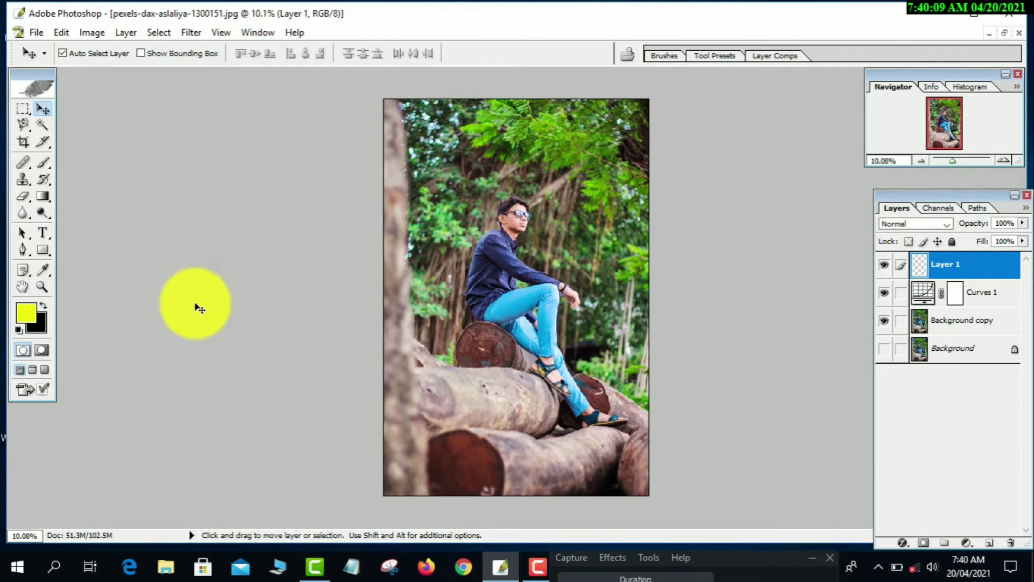
{"action": "left_click", "coordinate": [46, 162]}
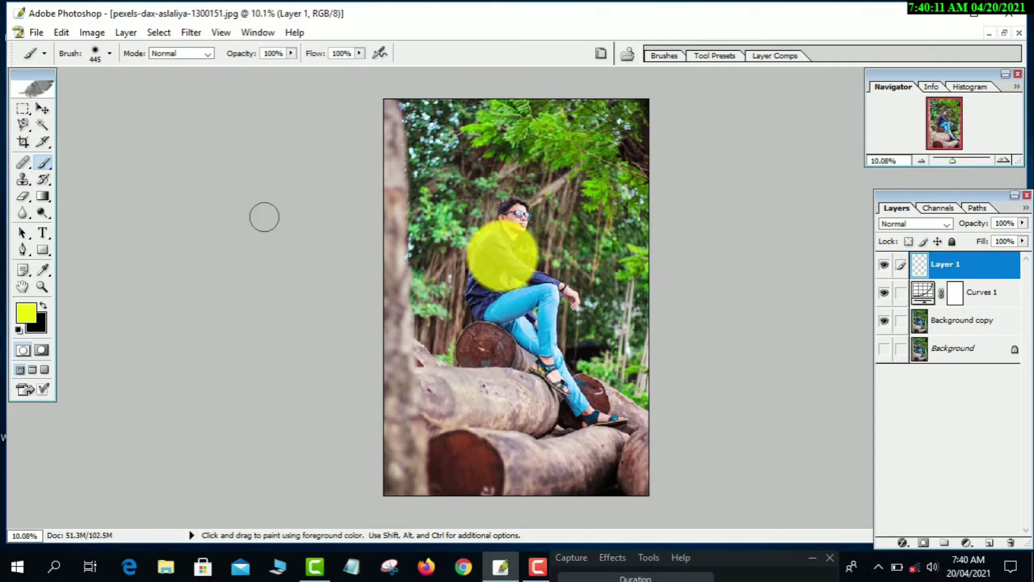
{"action": "mouse_move", "coordinate": [462, 169]}
{"action": "left_mouse_down"}
{"action": "mouse_move", "coordinate": [435, 198]}
{"action": "mouse_move", "coordinate": [432, 170]}
{"action": "mouse_move", "coordinate": [422, 187]}
{"action": "mouse_move", "coordinate": [426, 113]}
{"action": "mouse_move", "coordinate": [617, 121]}
{"action": "mouse_move", "coordinate": [619, 136]}
{"action": "mouse_move", "coordinate": [633, 110]}
{"action": "mouse_move", "coordinate": [656, 220]}
{"action": "mouse_move", "coordinate": [654, 261]}
{"action": "mouse_move", "coordinate": [640, 276]}
{"action": "mouse_move", "coordinate": [644, 387]}
{"action": "mouse_move", "coordinate": [581, 359]}
{"action": "mouse_move", "coordinate": [565, 315]}
{"action": "mouse_move", "coordinate": [596, 346]}
{"action": "mouse_move", "coordinate": [601, 177]}
{"action": "mouse_move", "coordinate": [623, 219]}
{"action": "mouse_move", "coordinate": [629, 351]}
{"action": "left_mouse_up"}
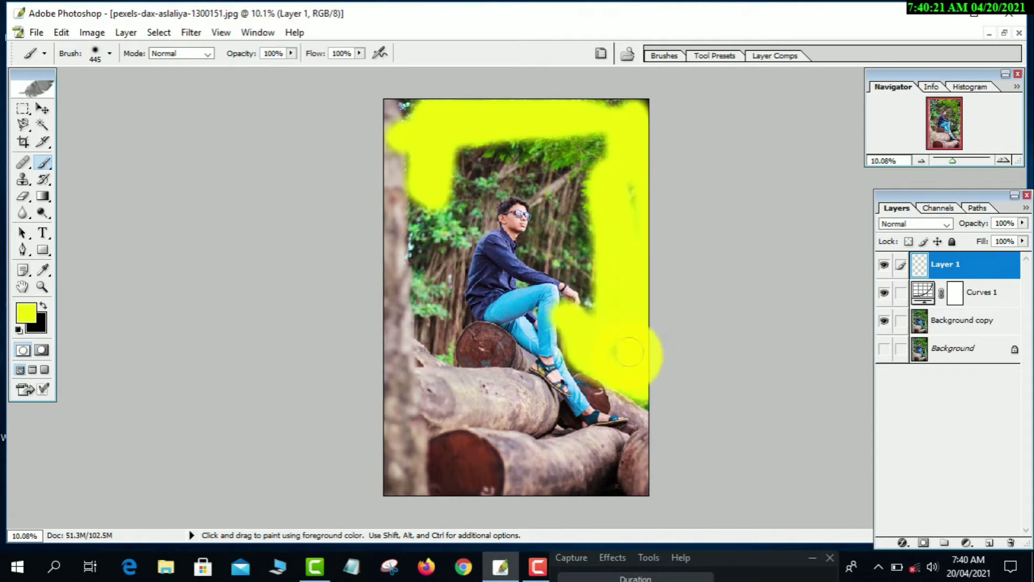
{"action": "mouse_move", "coordinate": [620, 277]}
{"action": "left_mouse_down"}
{"action": "mouse_move", "coordinate": [626, 194]}
{"action": "mouse_move", "coordinate": [598, 169]}
{"action": "mouse_move", "coordinate": [492, 138]}
{"action": "mouse_move", "coordinate": [453, 138]}
{"action": "mouse_move", "coordinate": [574, 126]}
{"action": "mouse_move", "coordinate": [641, 98]}
{"action": "mouse_move", "coordinate": [584, 111]}
{"action": "left_mouse_up"}
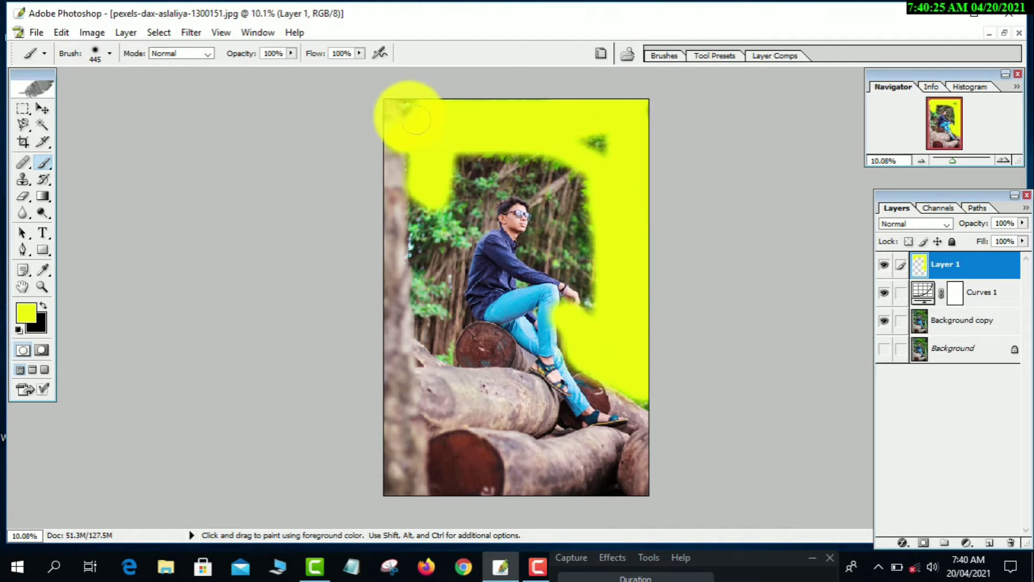
{"action": "mouse_move", "coordinate": [409, 103]}
{"action": "left_mouse_down"}
{"action": "mouse_move", "coordinate": [418, 335]}
{"action": "mouse_move", "coordinate": [429, 331]}
{"action": "mouse_move", "coordinate": [445, 186]}
{"action": "mouse_move", "coordinate": [429, 280]}
{"action": "mouse_move", "coordinate": [462, 164]}
{"action": "mouse_move", "coordinate": [493, 142]}
{"action": "mouse_move", "coordinate": [566, 157]}
{"action": "mouse_move", "coordinate": [603, 187]}
{"action": "mouse_move", "coordinate": [484, 155]}
{"action": "mouse_move", "coordinate": [480, 168]}
{"action": "mouse_move", "coordinate": [542, 164]}
{"action": "mouse_move", "coordinate": [582, 192]}
{"action": "mouse_move", "coordinate": [590, 273]}
{"action": "mouse_move", "coordinate": [556, 188]}
{"action": "mouse_move", "coordinate": [506, 173]}
{"action": "mouse_move", "coordinate": [476, 201]}
{"action": "mouse_move", "coordinate": [441, 322]}
{"action": "left_mouse_up"}
{"action": "key", "text": "ctrl+z"}
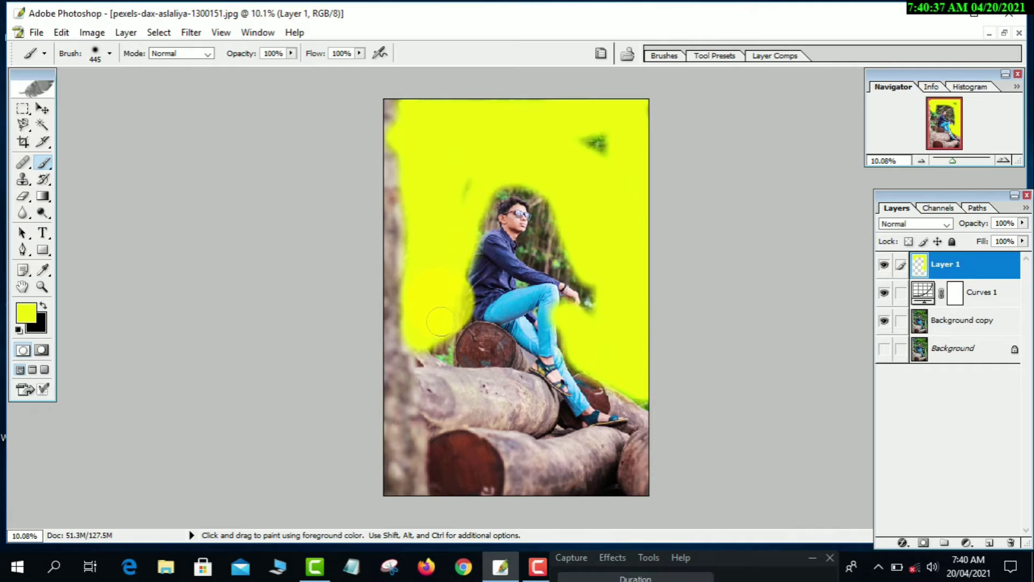
{"action": "mouse_move", "coordinate": [451, 211]}
{"action": "left_mouse_down"}
{"action": "mouse_move", "coordinate": [531, 132]}
{"action": "mouse_move", "coordinate": [606, 124]}
{"action": "mouse_move", "coordinate": [592, 150]}
{"action": "mouse_move", "coordinate": [600, 197]}
{"action": "mouse_move", "coordinate": [528, 186]}
{"action": "mouse_move", "coordinate": [549, 199]}
{"action": "mouse_move", "coordinate": [556, 240]}
{"action": "mouse_move", "coordinate": [579, 259]}
{"action": "left_mouse_up"}
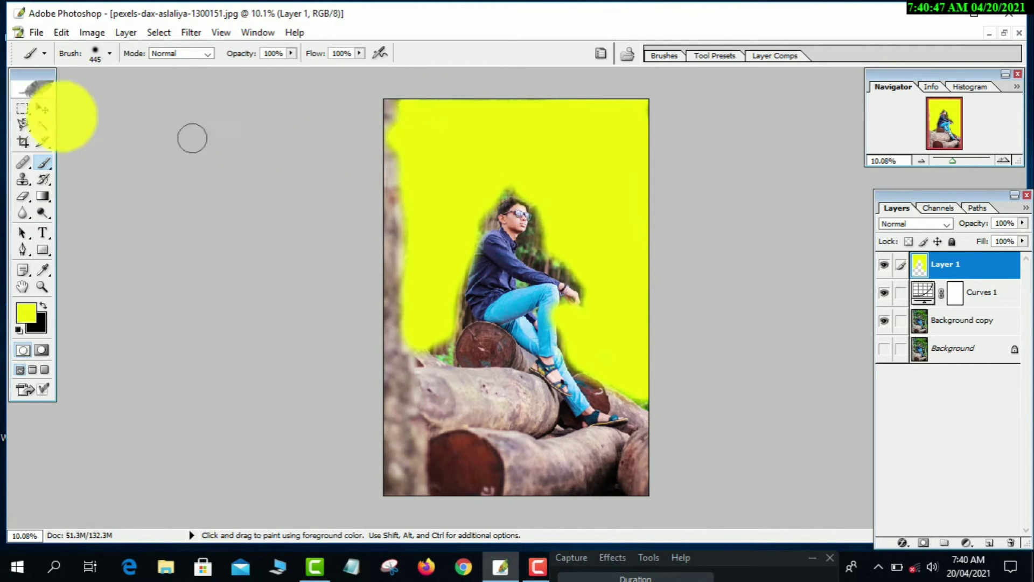
- Set the yellow paint layer's blend mode to Soft Light and its opacity to 75%
{"action": "left_click", "coordinate": [42, 108]}
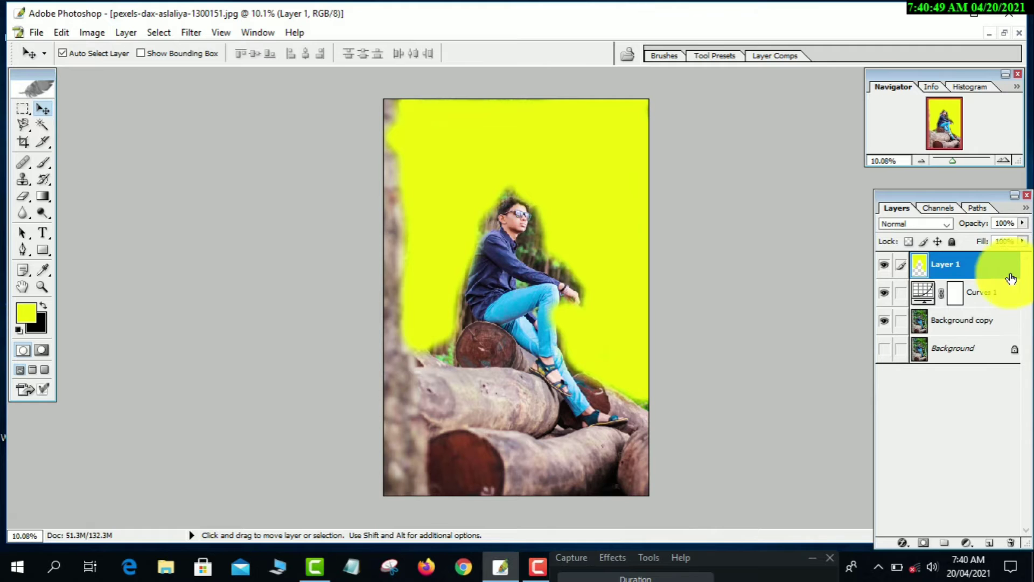
{"action": "left_click", "coordinate": [923, 226]}
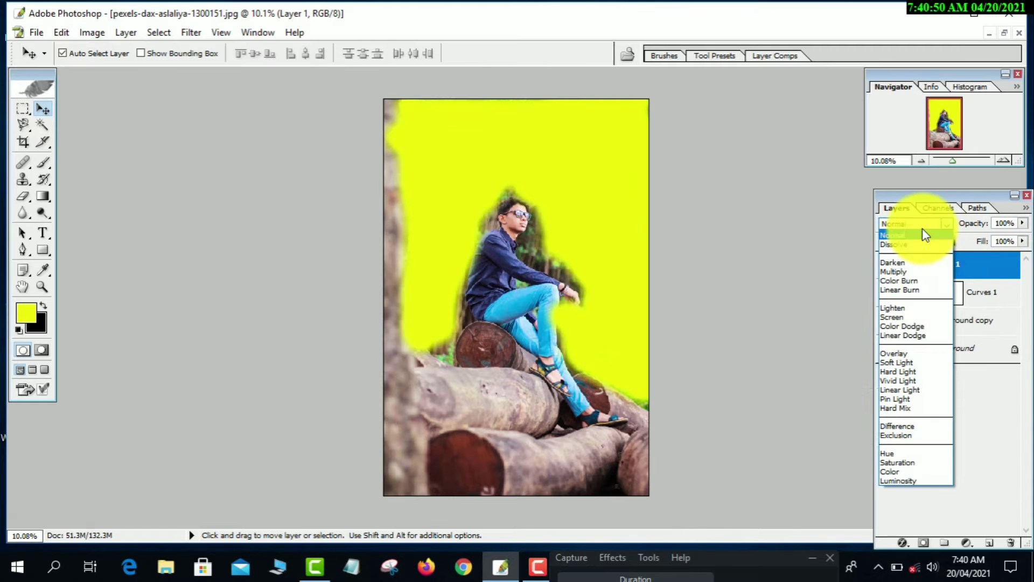
{"action": "left_click", "coordinate": [916, 363]}
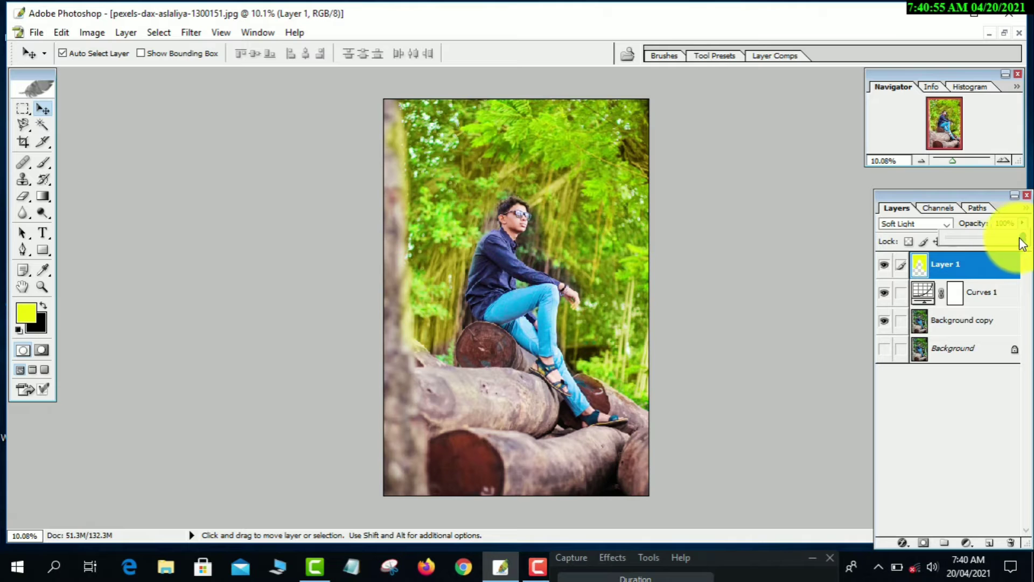
{"action": "left_click_drag", "start_coordinate": [997, 240], "coordinate": [1008, 240]}
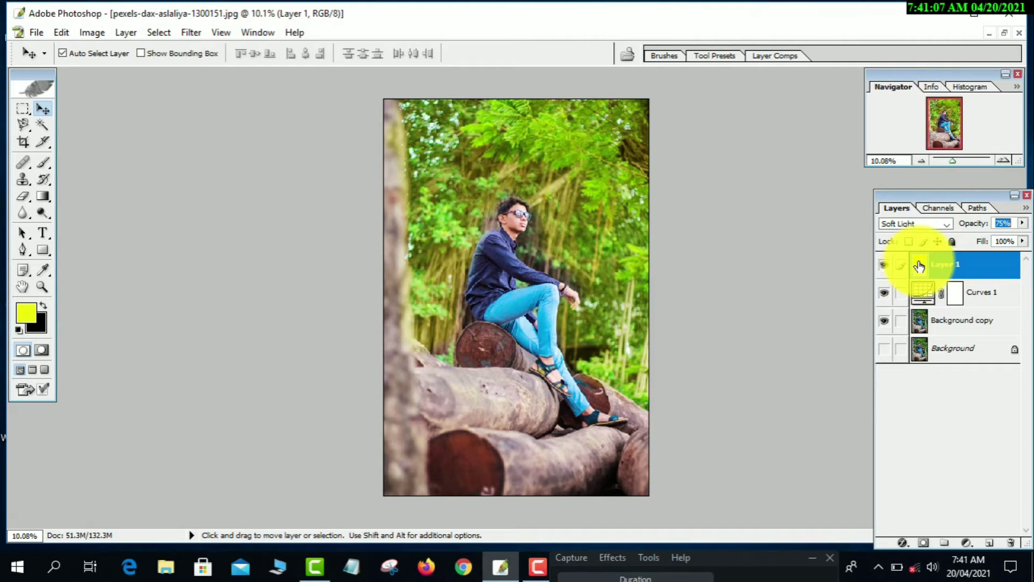
- Open the Curves adjustment for Layer 1 and pull the RGB curve up to about input 29, output 255
{"action": "left_click", "coordinate": [93, 33]}
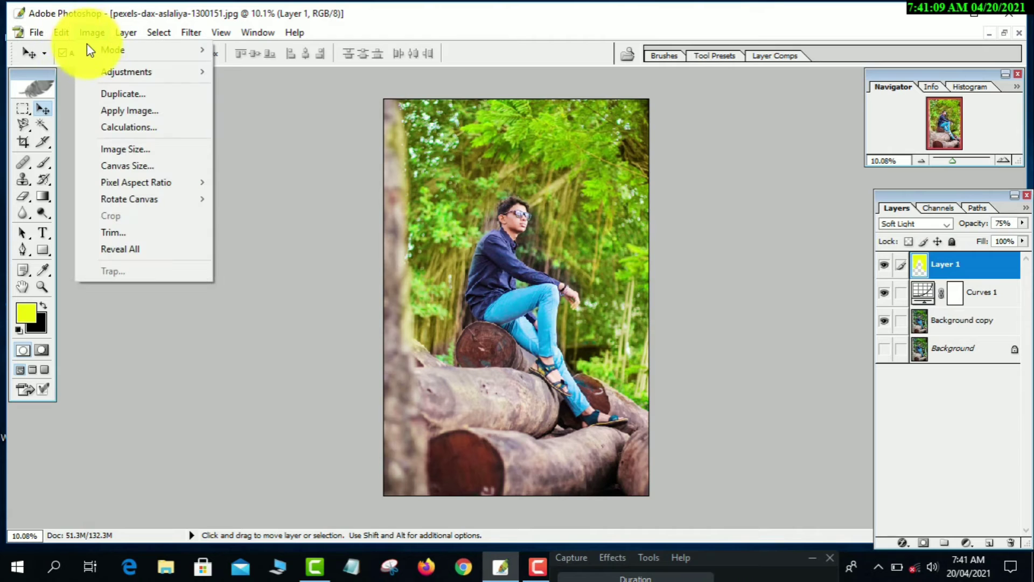
{"action": "mouse_move", "coordinate": [111, 49]}
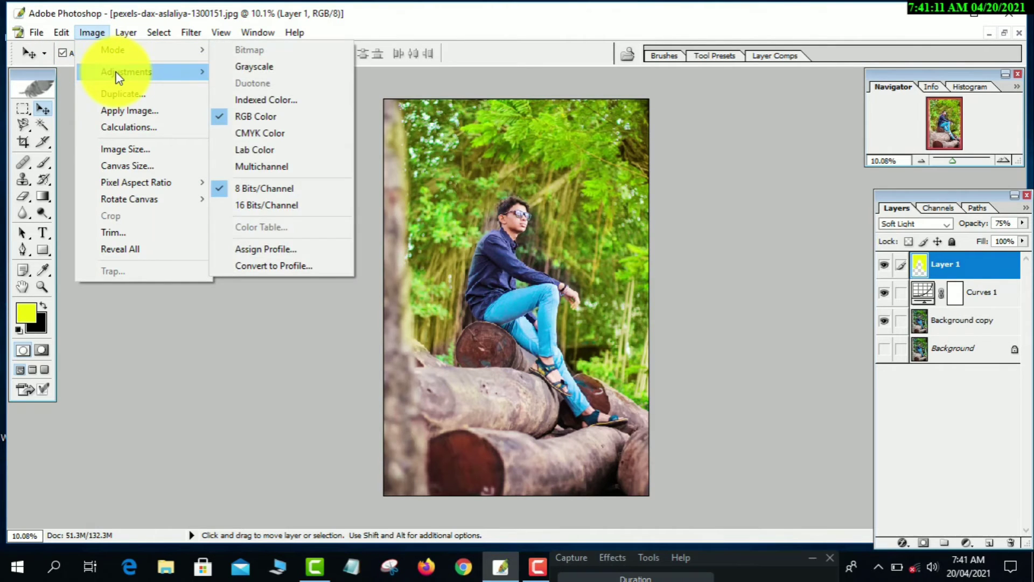
{"action": "mouse_move", "coordinate": [139, 73]}
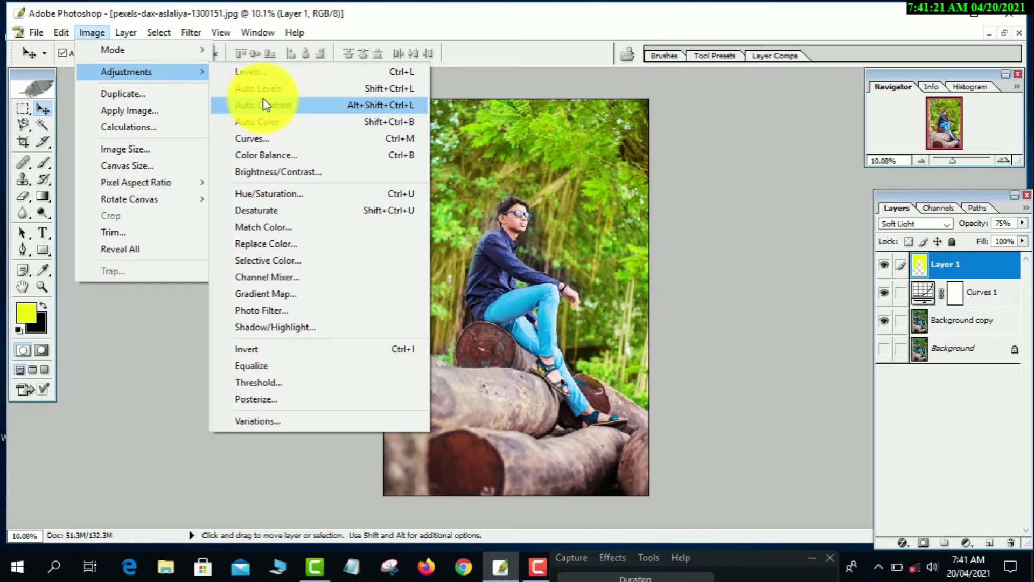
{"action": "left_click", "coordinate": [259, 141]}
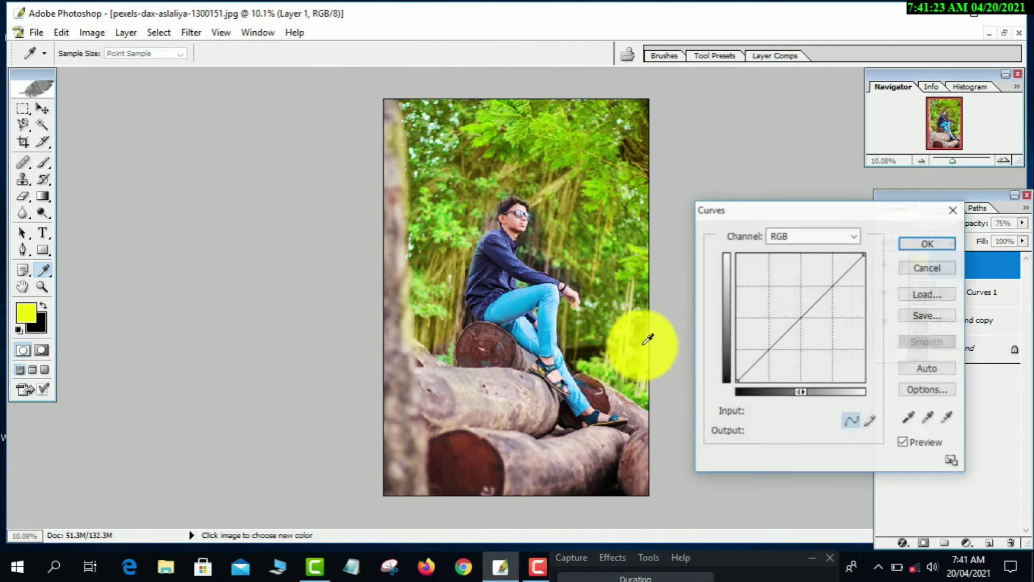
{"action": "left_click_drag", "start_coordinate": [799, 323], "coordinate": [858, 365]}
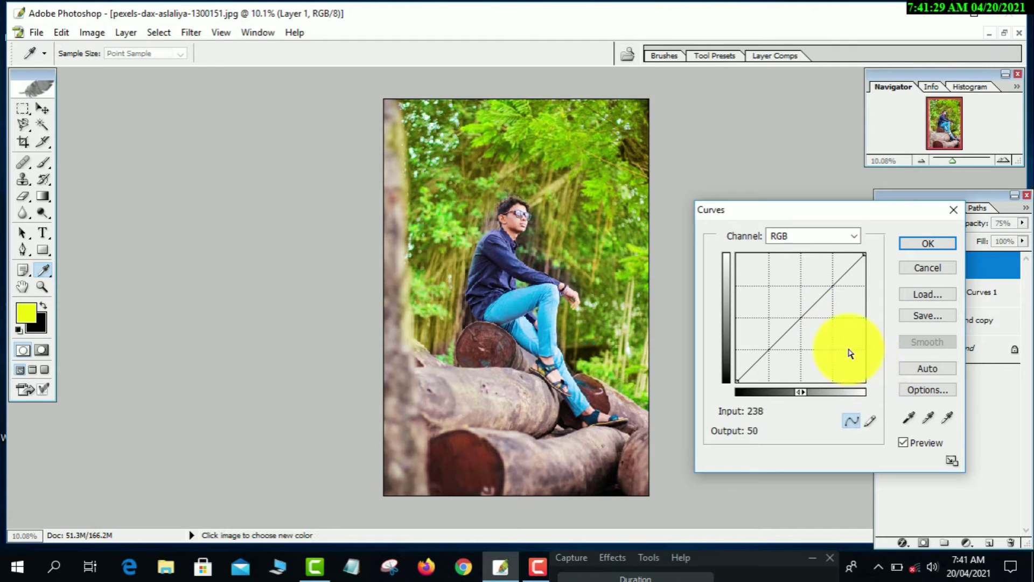
{"action": "left_click_drag", "start_coordinate": [806, 316], "coordinate": [751, 254]}
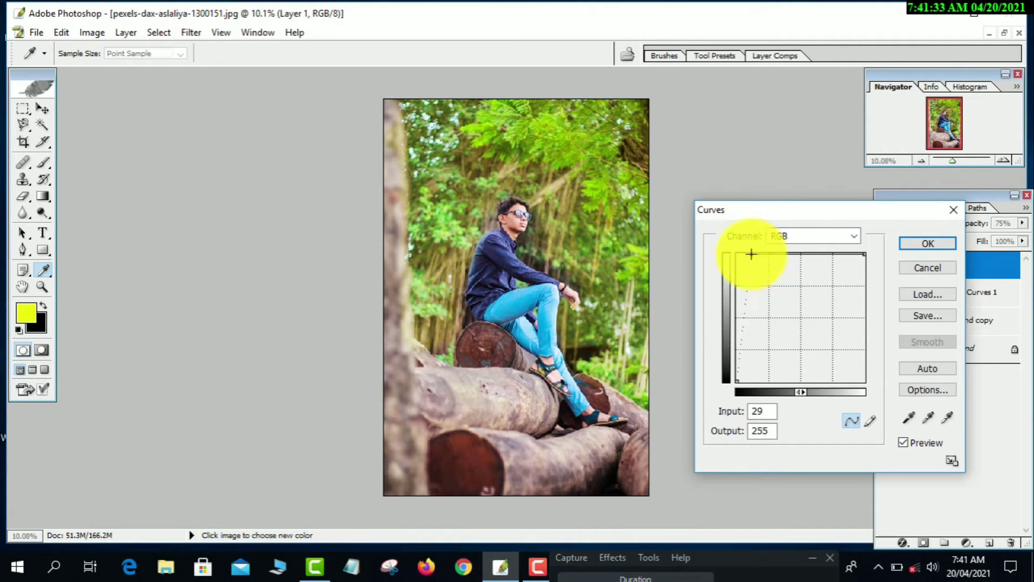
- Pull the Red channel curve of Layer 1 down to about input 173, output 76, and apply the Curves adjustment
{"action": "left_click", "coordinate": [781, 240]}
{"action": "left_click", "coordinate": [781, 255]}
{"action": "left_click_drag", "start_coordinate": [798, 319], "coordinate": [823, 343]}
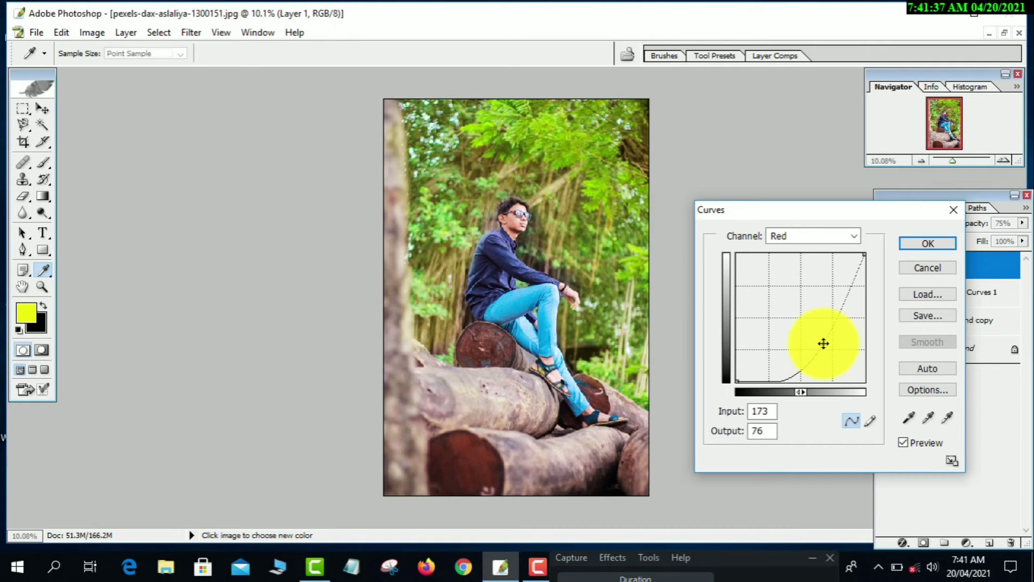
{"action": "left_click", "coordinate": [926, 245]}
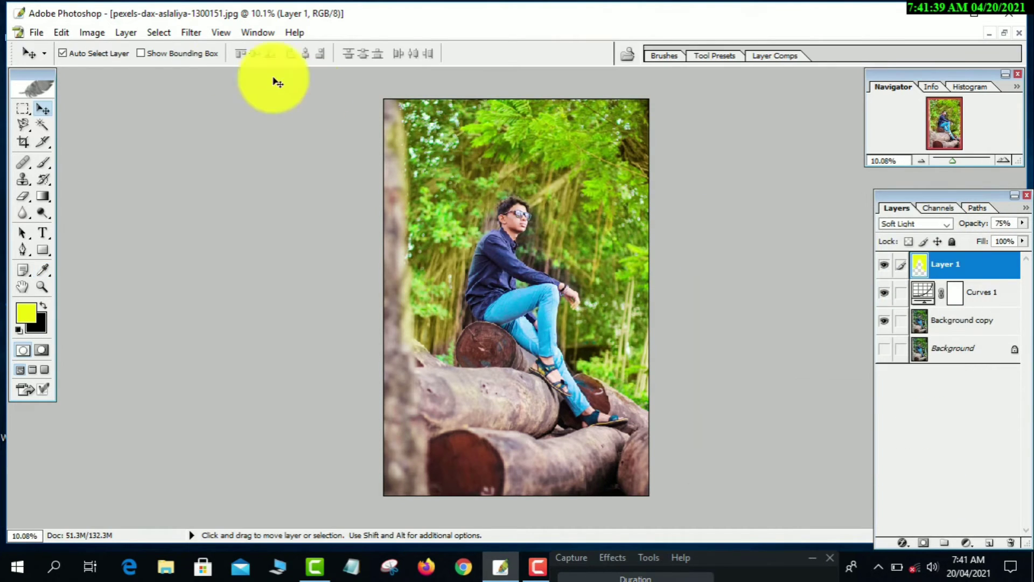
- Apply a Brightness/Contrast adjustment to Layer 1 with brightness +14 and contrast +14
{"action": "left_click", "coordinate": [91, 32]}
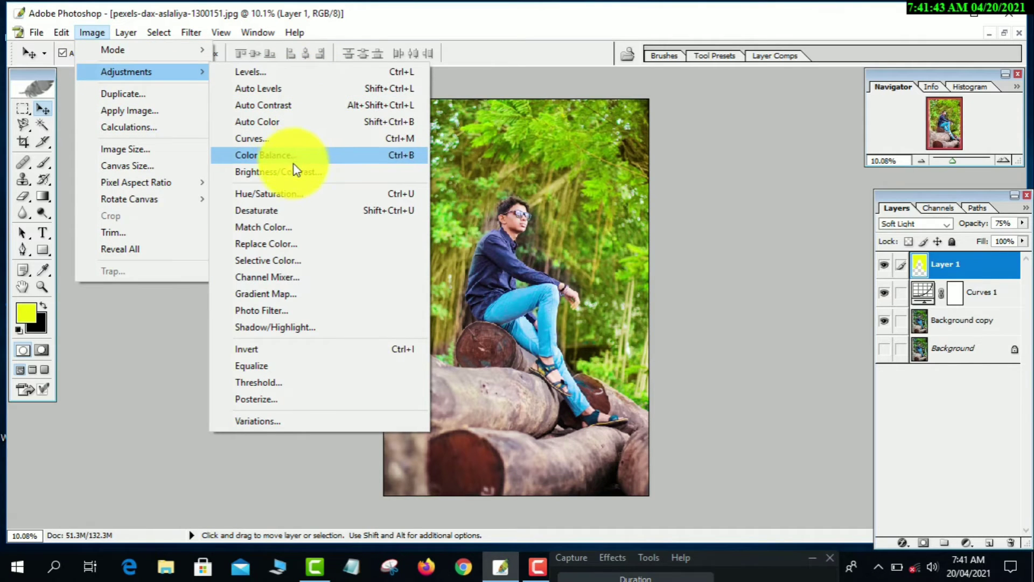
{"action": "left_click", "coordinate": [280, 171]}
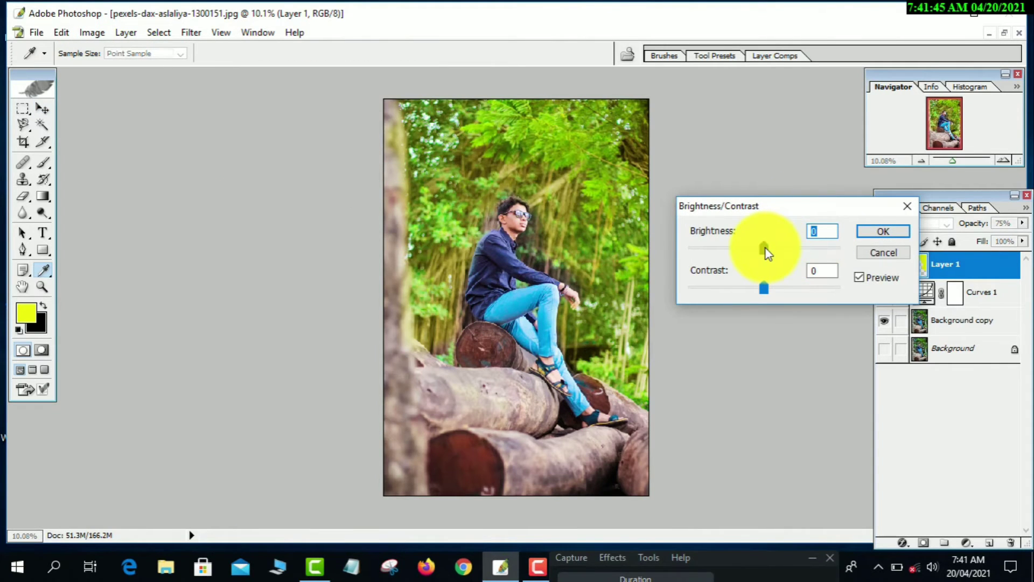
{"action": "mouse_move", "coordinate": [775, 248]}
{"action": "left_mouse_down"}
{"action": "mouse_move", "coordinate": [789, 252]}
{"action": "mouse_move", "coordinate": [759, 250]}
{"action": "mouse_move", "coordinate": [776, 252]}
{"action": "left_mouse_up"}
{"action": "left_click_drag", "start_coordinate": [790, 287], "coordinate": [692, 292]}
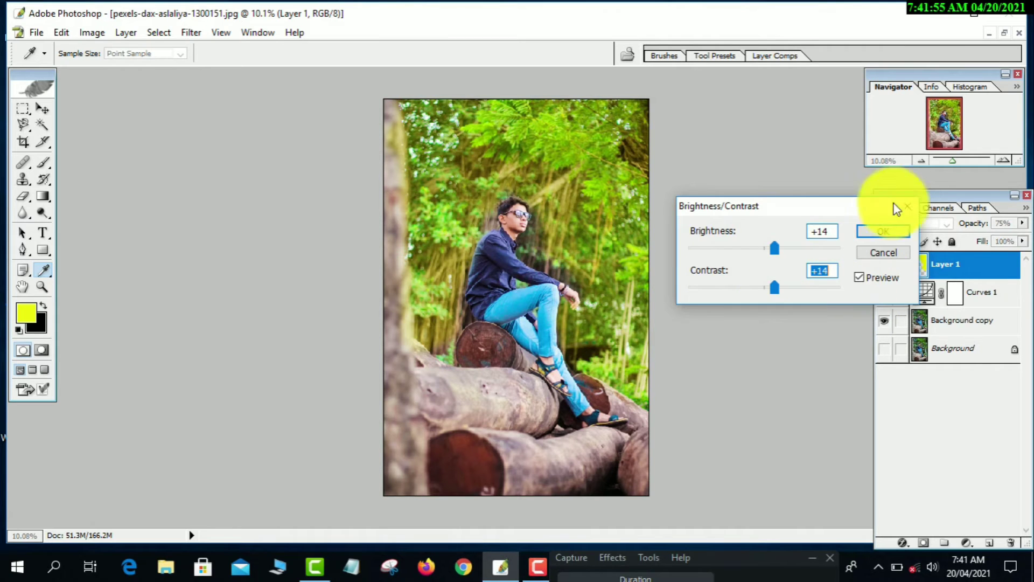
{"action": "left_click", "coordinate": [884, 232]}
{"action": "key", "text": "v"}
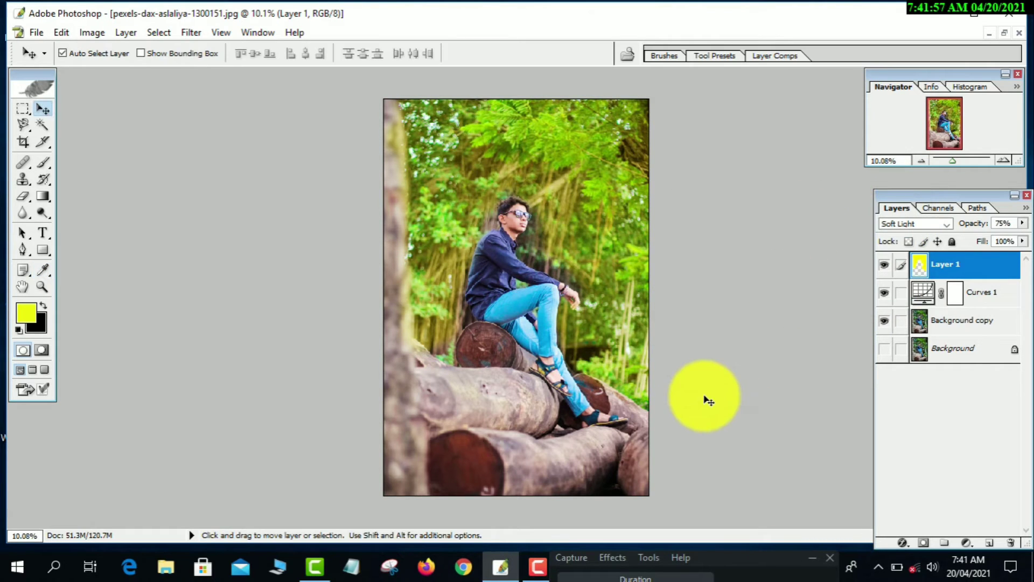
- Apply Auto Contrast to Layer 1
{"action": "left_click", "coordinate": [100, 36]}
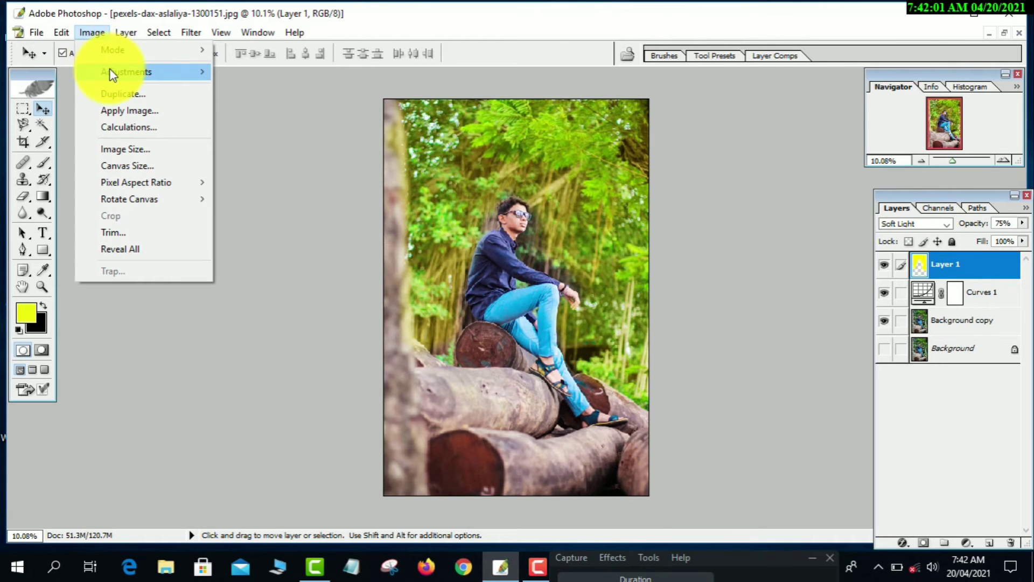
{"action": "mouse_move", "coordinate": [110, 70]}
{"action": "left_click", "coordinate": [396, 110]}
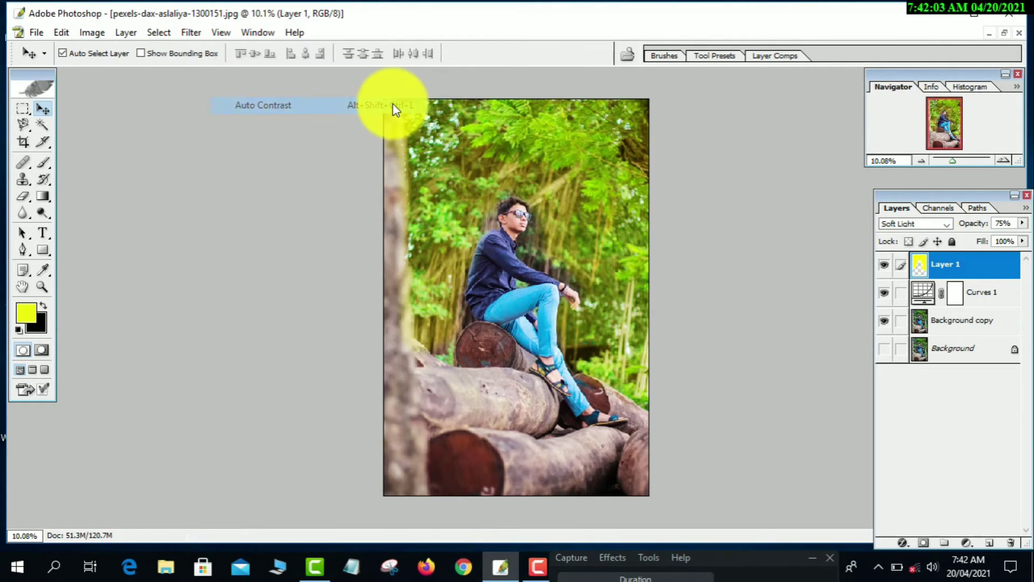
{"action": "left_click", "coordinate": [97, 35]}
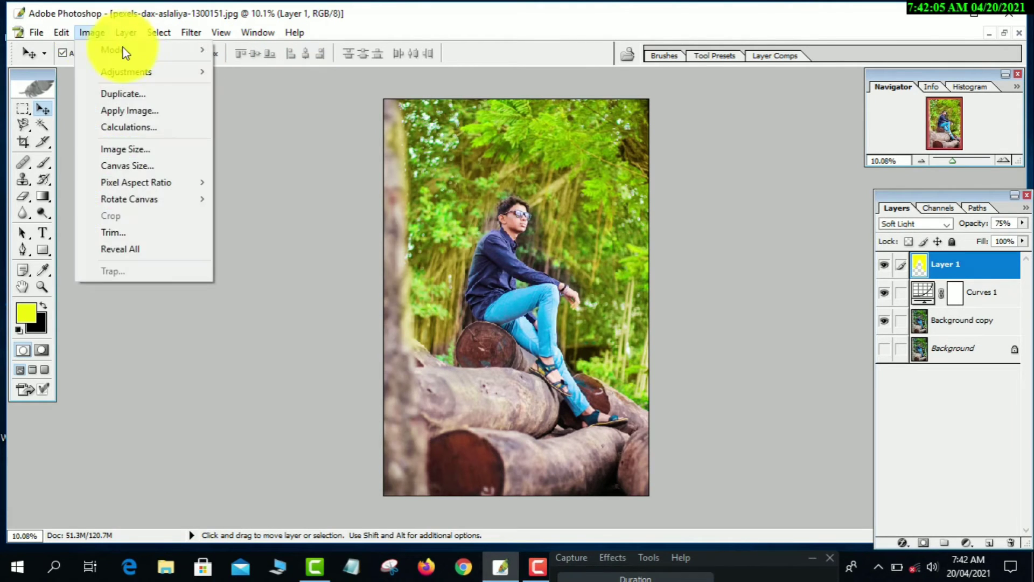
{"action": "mouse_move", "coordinate": [130, 72]}
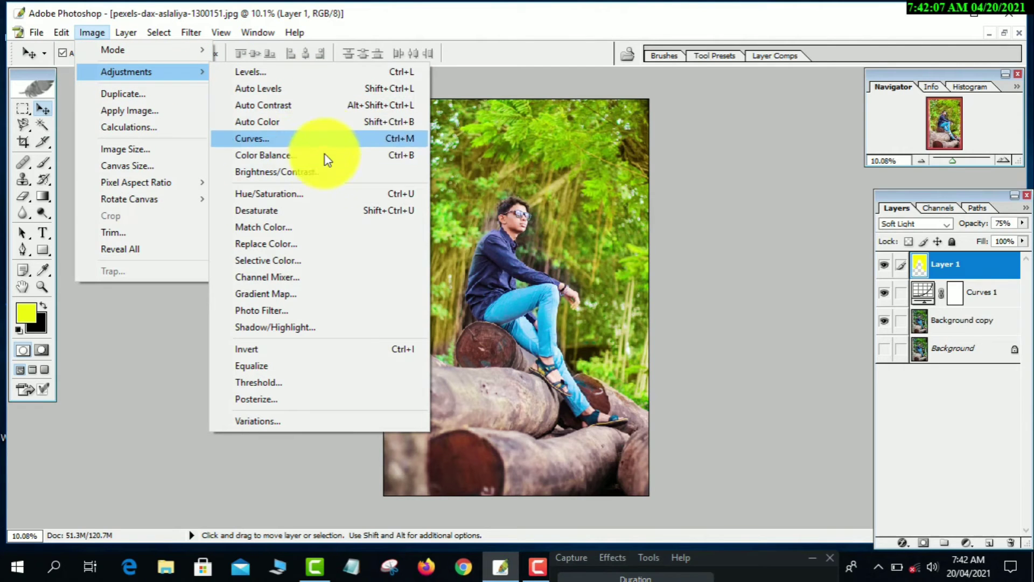
{"action": "left_click", "coordinate": [322, 179]}
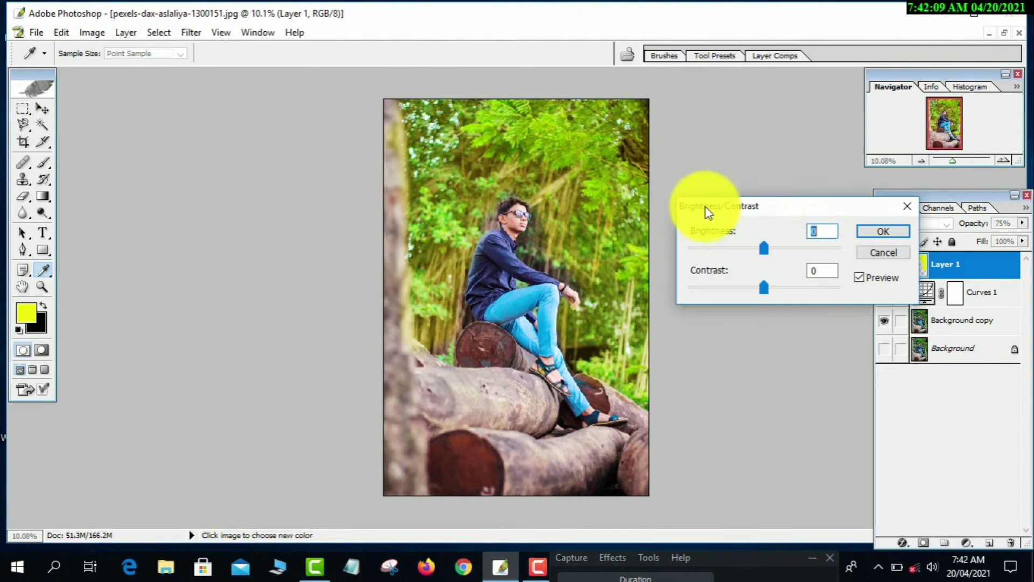
{"action": "left_click", "coordinate": [878, 232]}
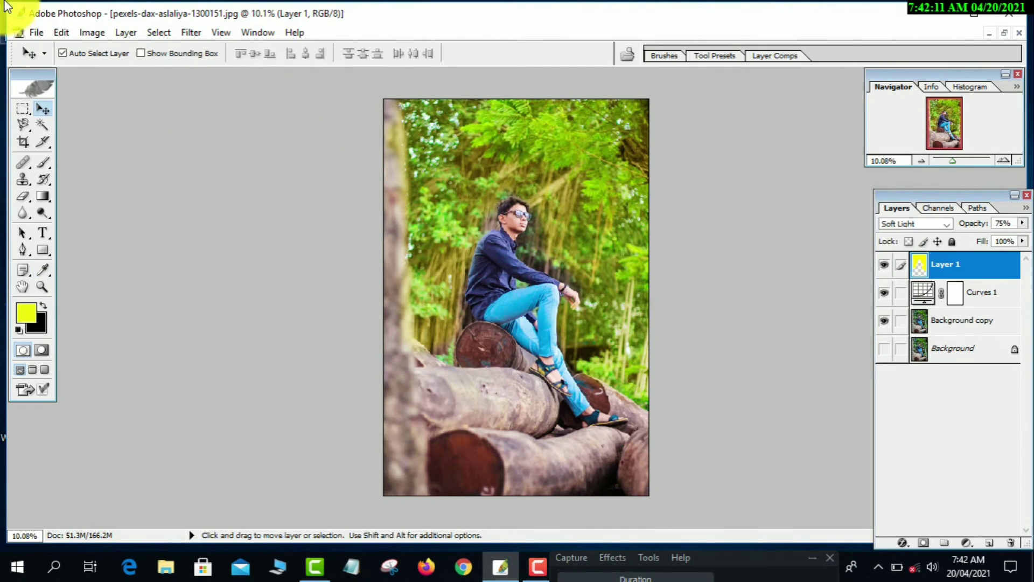
- Apply a midtone Color Balance to Layer 1, shifting it strongly toward cyan and setting Magenta/Green to +49
{"action": "left_click", "coordinate": [92, 34]}
{"action": "mouse_move", "coordinate": [131, 78]}
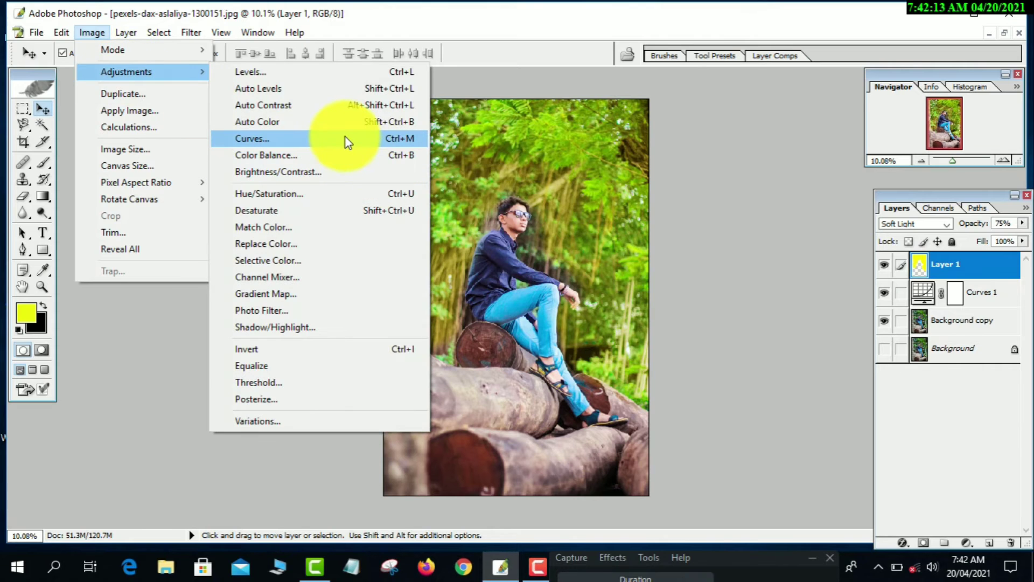
{"action": "left_click", "coordinate": [345, 154]}
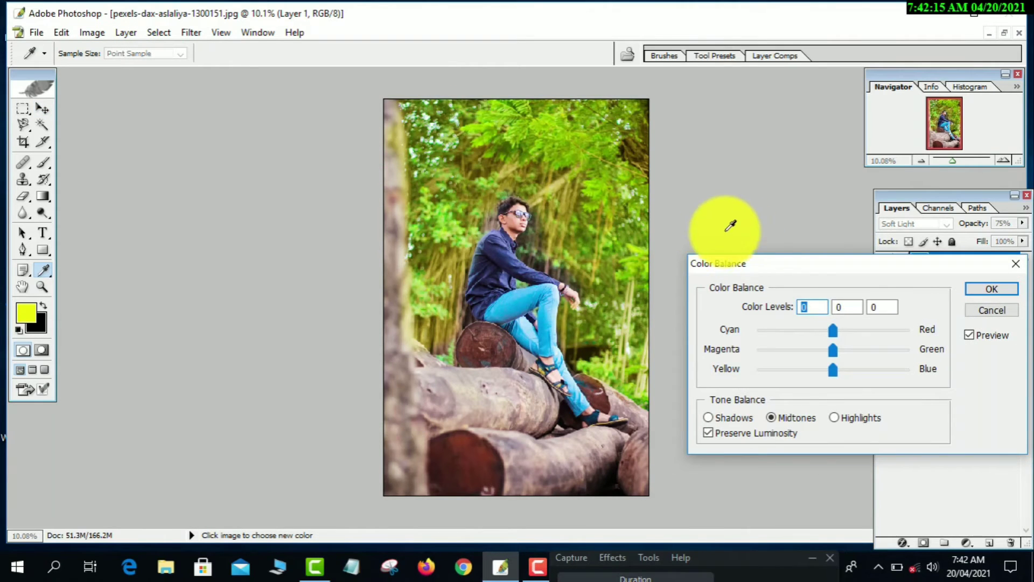
{"action": "left_click_drag", "start_coordinate": [842, 334], "coordinate": [838, 329]}
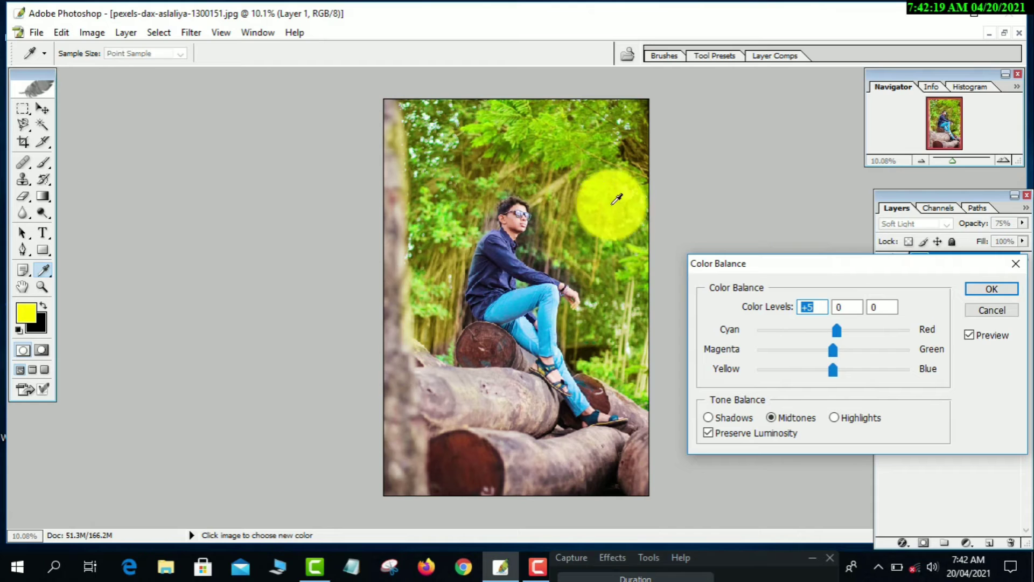
{"action": "mouse_move", "coordinate": [851, 336]}
{"action": "left_mouse_down"}
{"action": "mouse_move", "coordinate": [907, 331]}
{"action": "mouse_move", "coordinate": [859, 331]}
{"action": "left_mouse_up"}
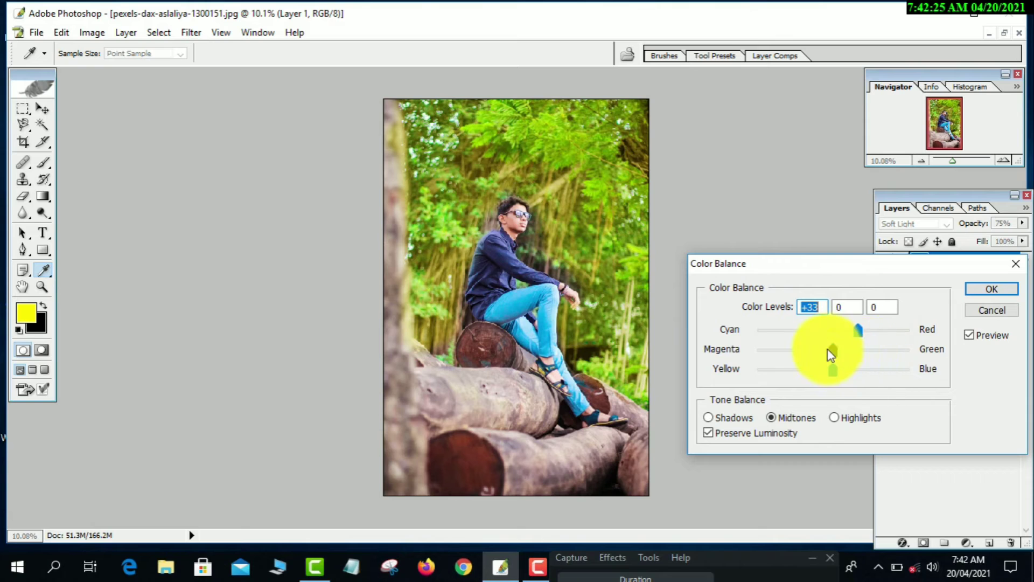
{"action": "left_click", "coordinate": [871, 351]}
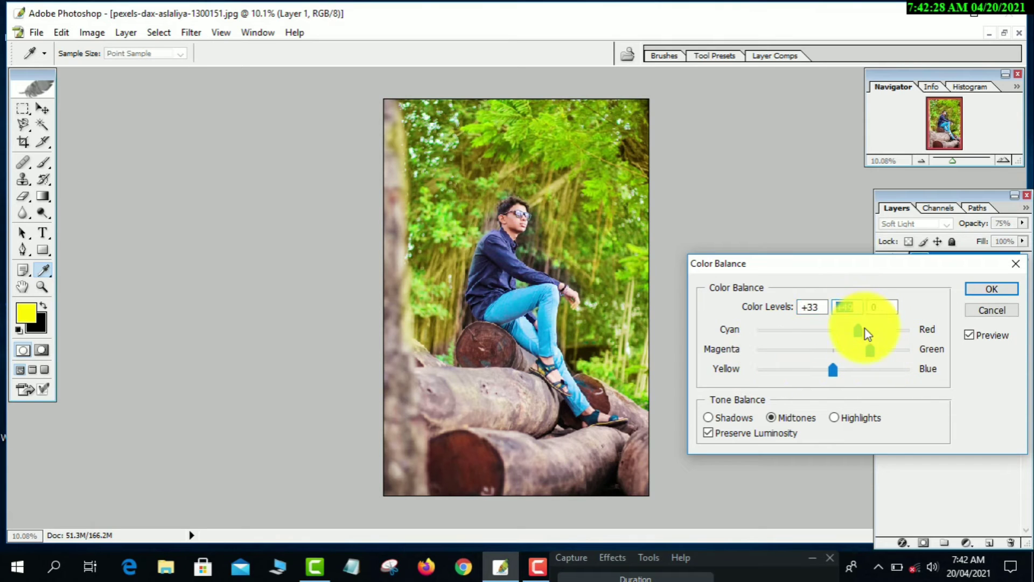
{"action": "left_click", "coordinate": [782, 332]}
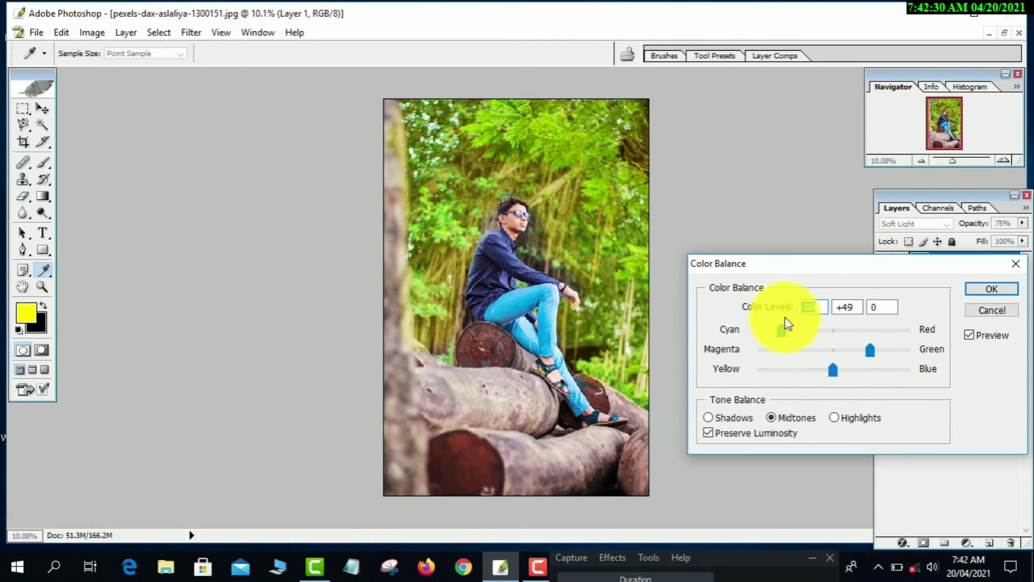
{"action": "left_click", "coordinate": [1006, 293]}
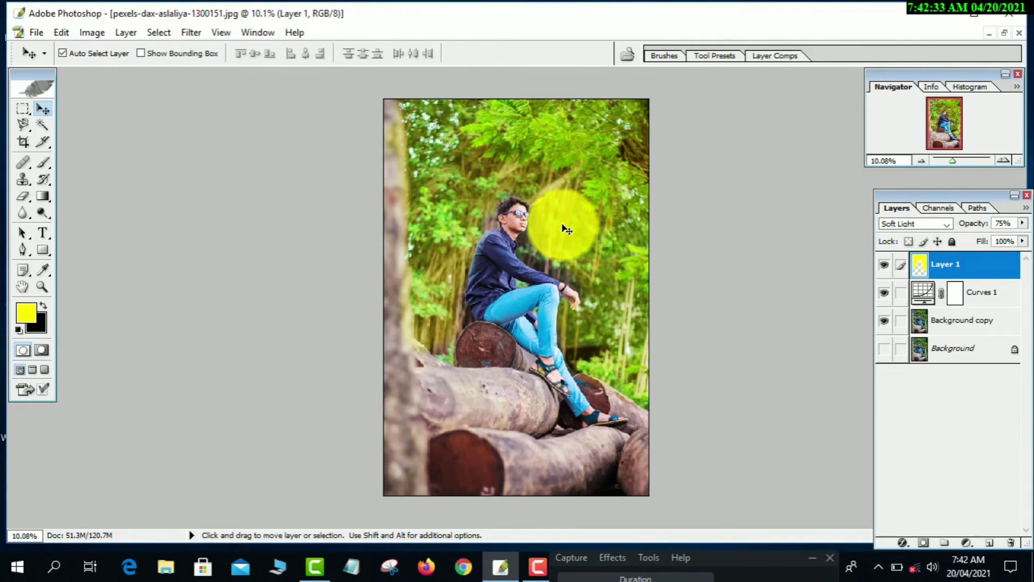
- Apply Hue/Saturation to Layer 1 with the Master hue at +18 and saturation at +2
{"action": "key", "text": "ctrl+u"}
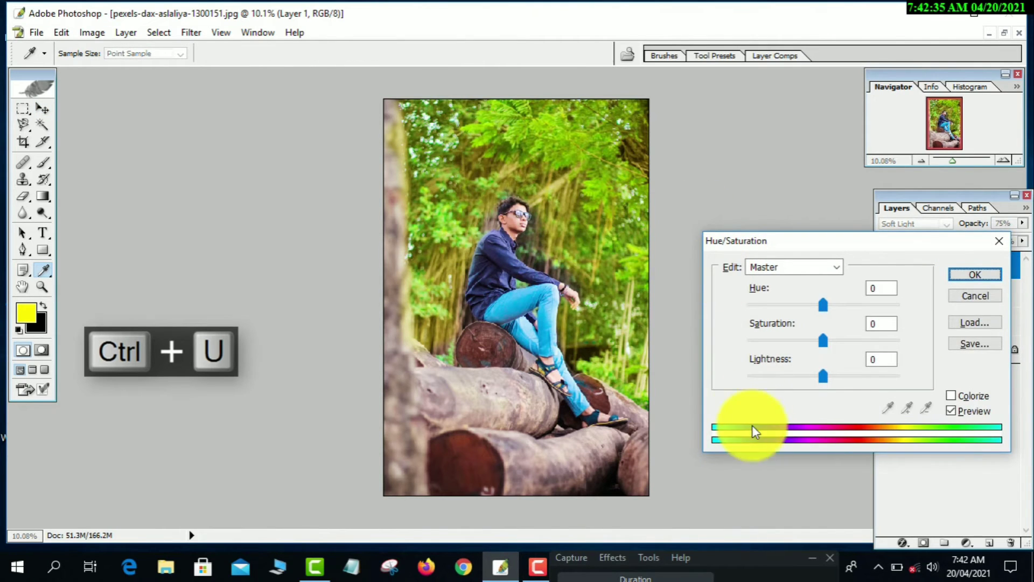
{"action": "left_click_drag", "start_coordinate": [828, 316], "coordinate": [897, 350]}
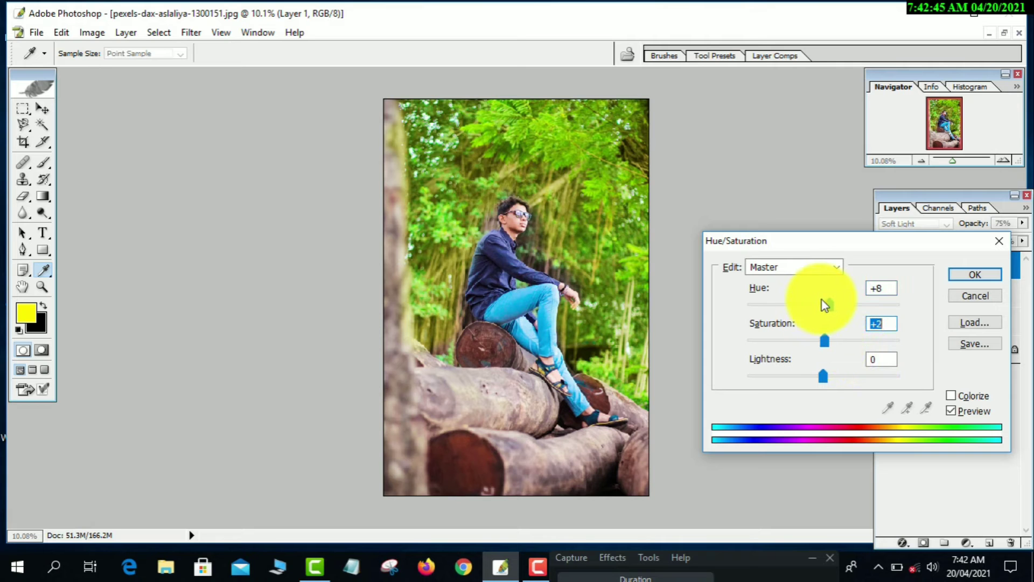
{"action": "left_click_drag", "start_coordinate": [803, 307], "coordinate": [822, 323]}
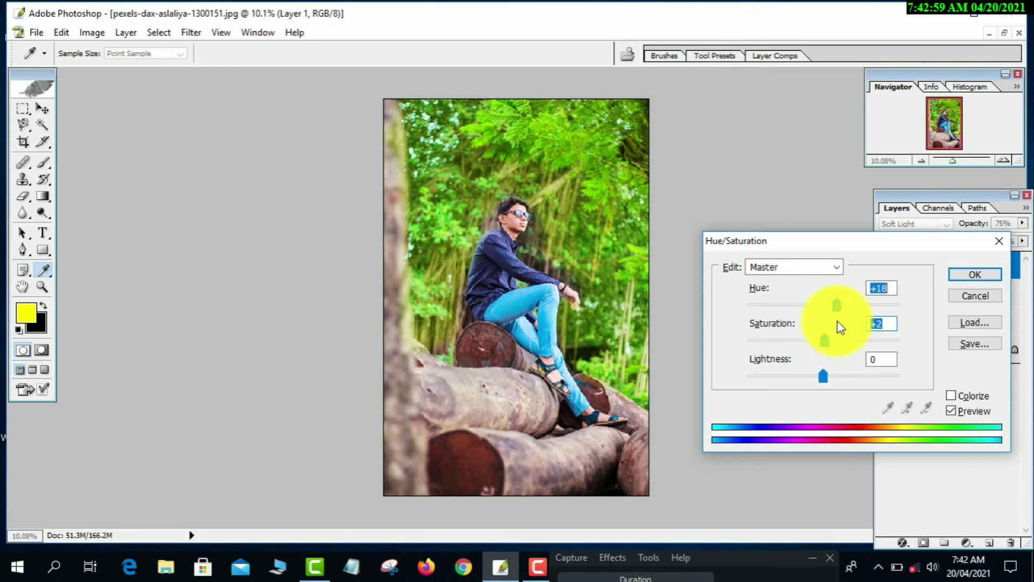
{"action": "left_click", "coordinate": [995, 272]}
{"action": "key", "text": "v"}
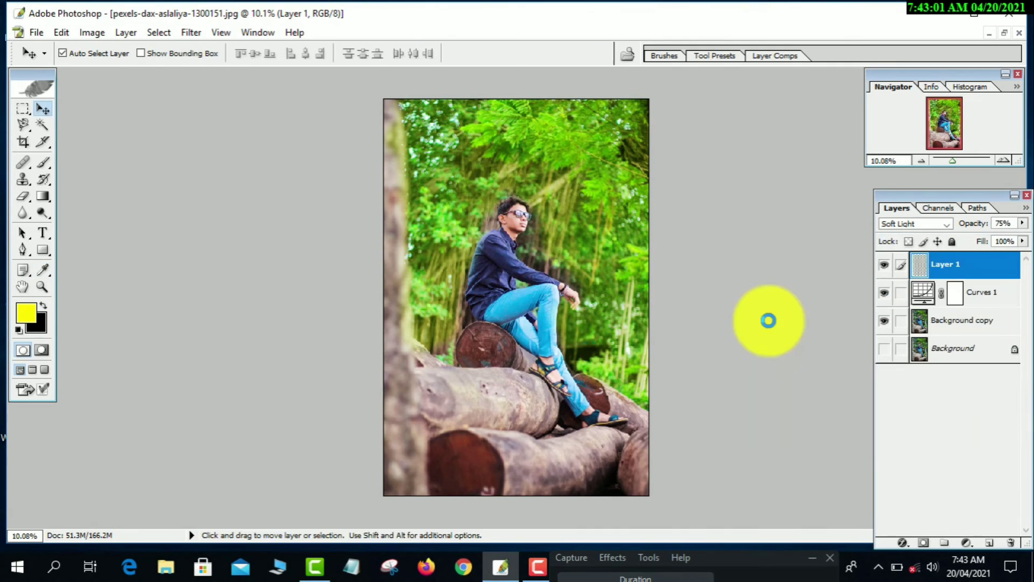
- Choose the Burn tool for the area around the man's head and make the Background copy layer active
{"action": "scroll", "coordinate": [773, 319], "scroll_direction": "up", "scroll_amount": 2}
{"action": "scroll", "coordinate": [770, 317], "scroll_direction": "down", "scroll_amount": 4}
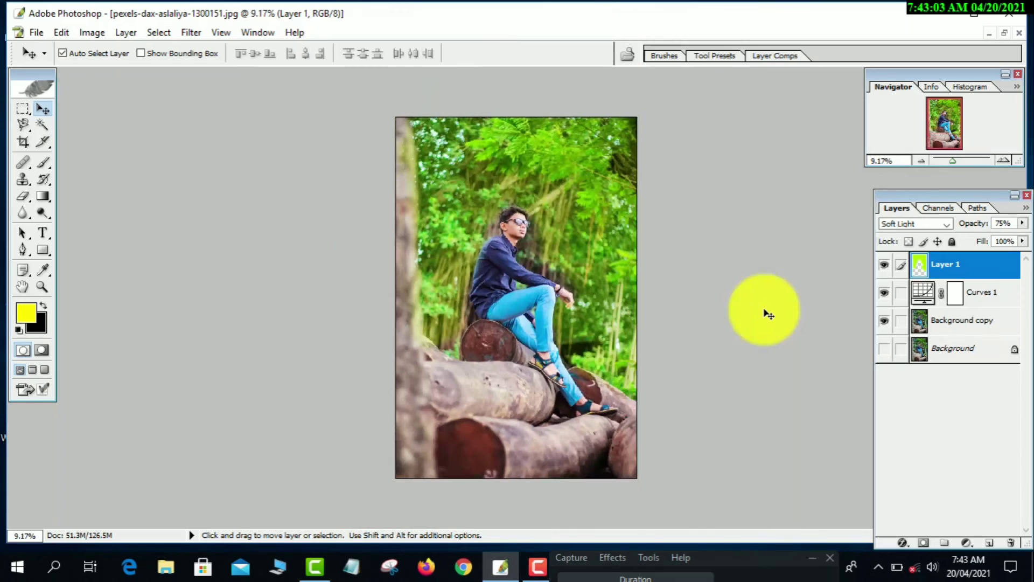
{"action": "scroll", "coordinate": [768, 314], "scroll_direction": "up", "scroll_amount": 3}
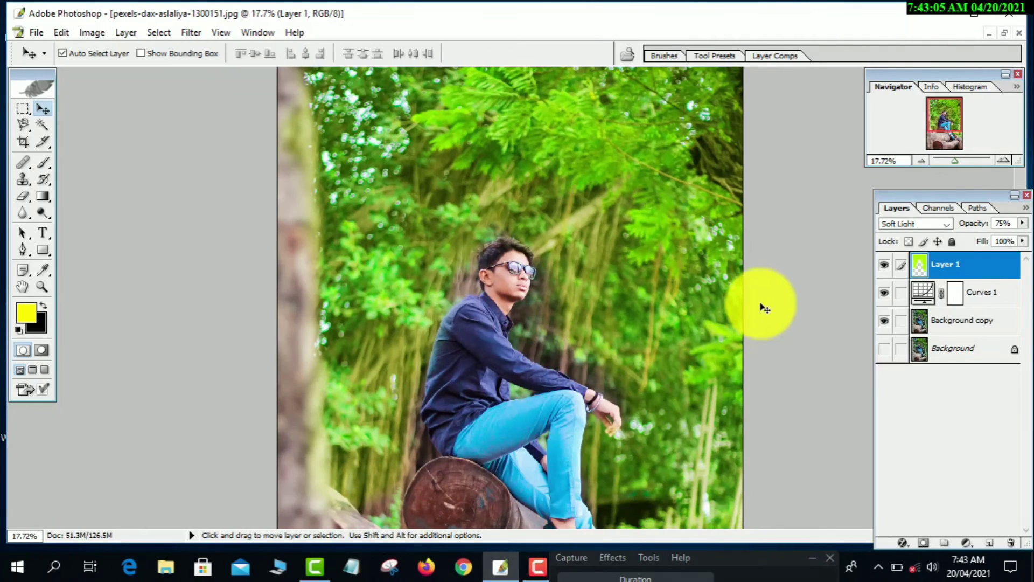
{"action": "scroll", "coordinate": [766, 310], "scroll_direction": "up", "scroll_amount": 2}
{"action": "left_click_drag", "start_coordinate": [43, 211], "coordinate": [76, 224]}
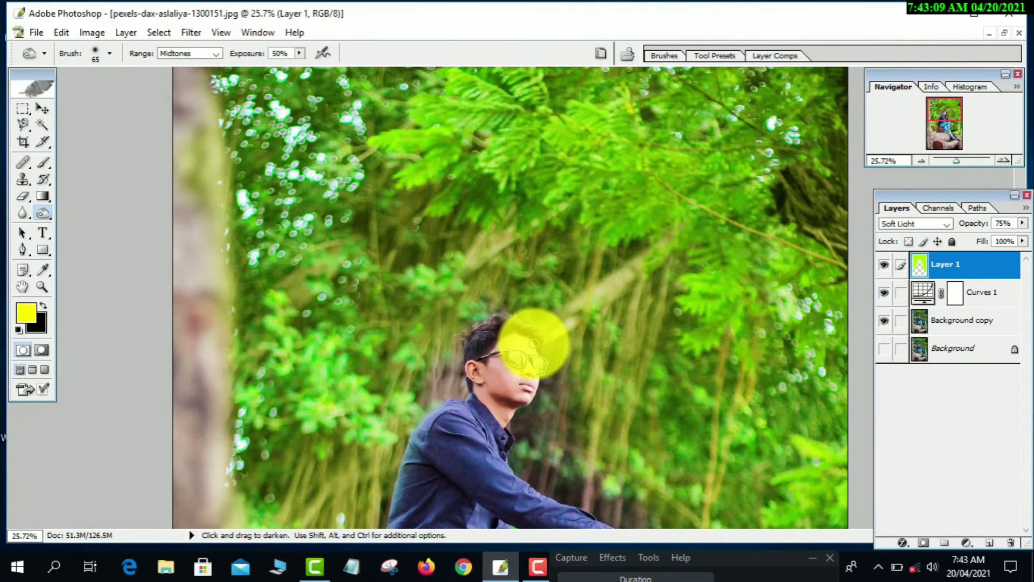
{"action": "left_click", "coordinate": [937, 319]}
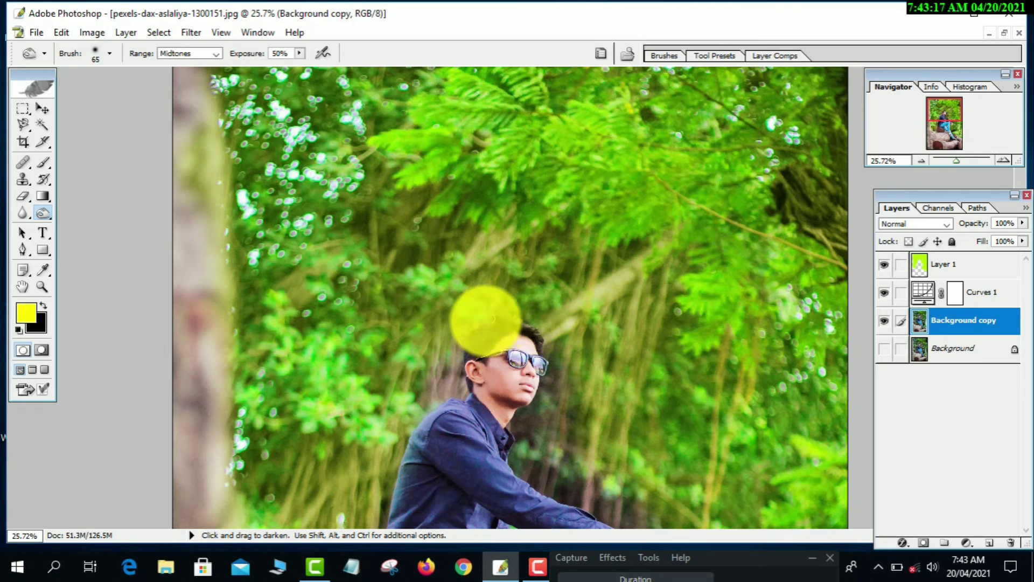
{"action": "scroll", "coordinate": [475, 336], "scroll_direction": "down", "scroll_amount": 3}
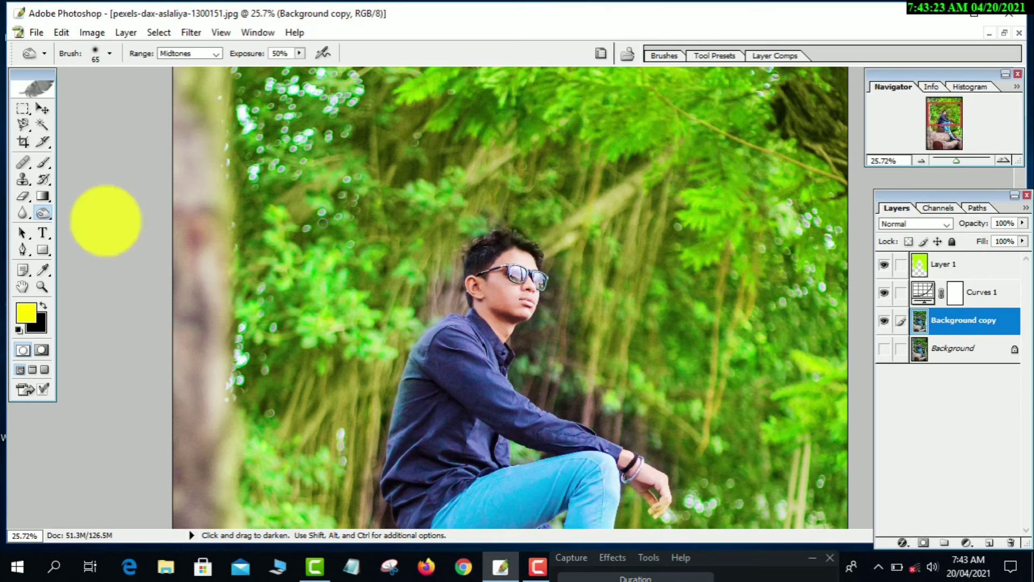
- Lighten the top of the man's hair on Background copy using the Dodge tool with a soft 56 px brush
{"action": "left_click_drag", "start_coordinate": [53, 208], "coordinate": [77, 211]}
{"action": "right_click", "coordinate": [484, 225]}
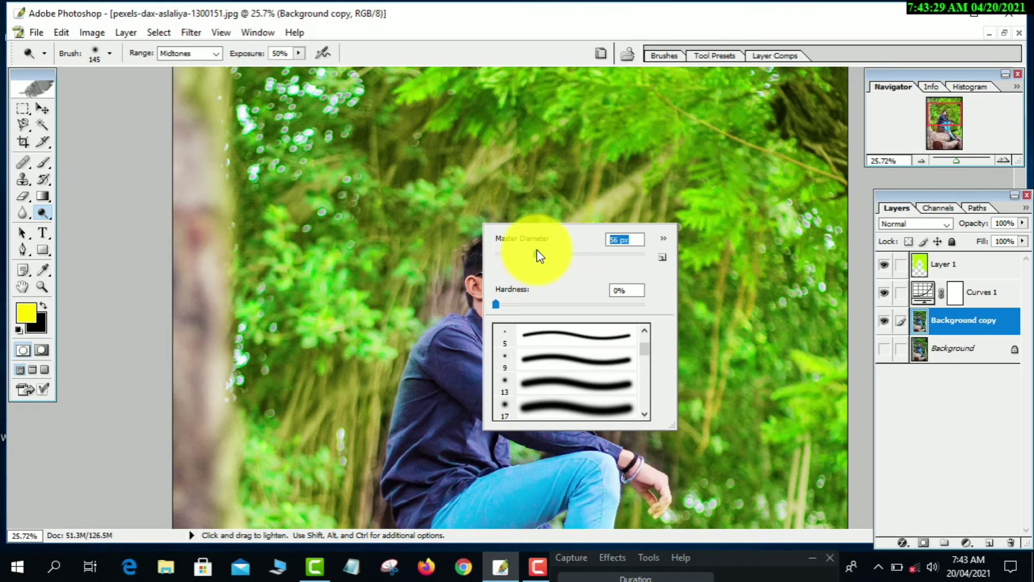
{"action": "left_click", "coordinate": [461, 237]}
{"action": "mouse_move", "coordinate": [479, 236]}
{"action": "left_mouse_down"}
{"action": "mouse_move", "coordinate": [526, 232]}
{"action": "mouse_move", "coordinate": [478, 244]}
{"action": "mouse_move", "coordinate": [523, 232]}
{"action": "left_mouse_up"}
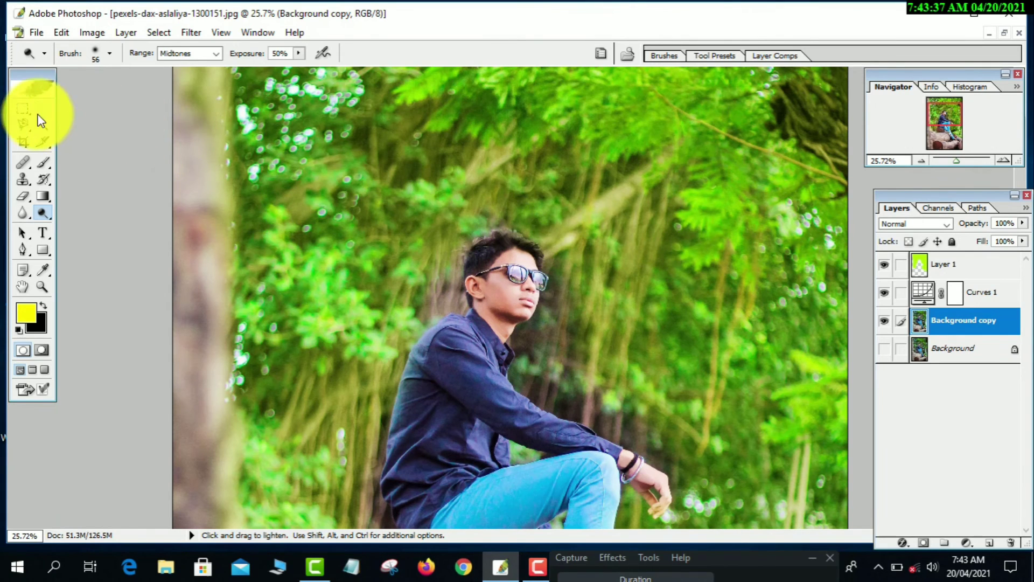
{"action": "left_click", "coordinate": [43, 109]}
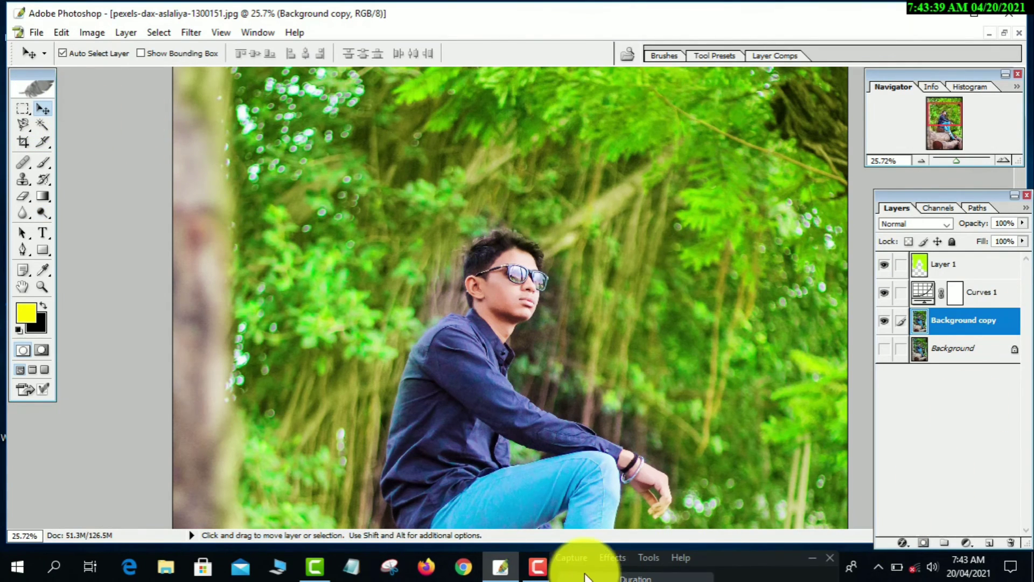
{"action": "mouse_move", "coordinate": [758, 537]}
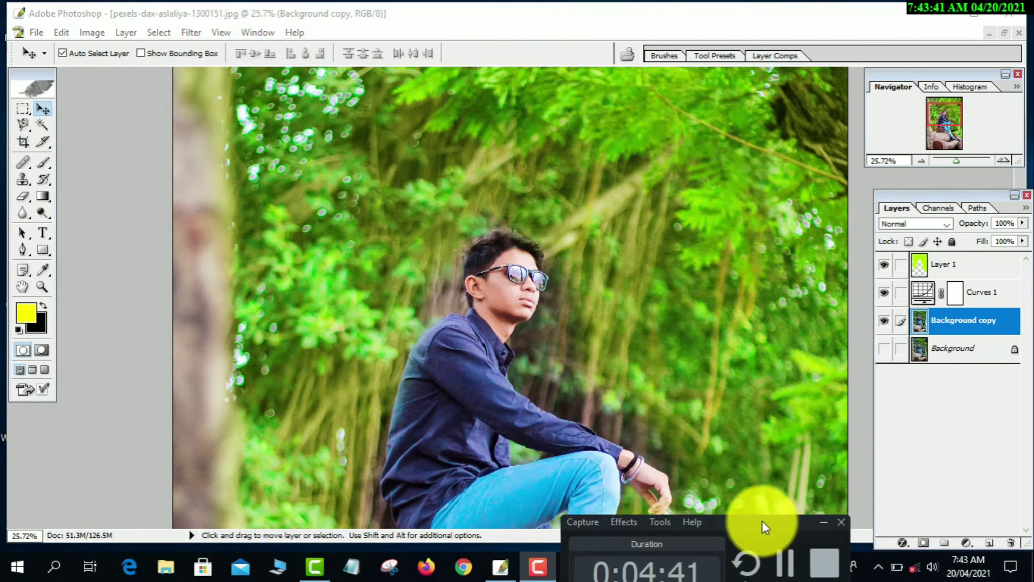
{"action": "scroll", "coordinate": [654, 336], "scroll_direction": "down", "scroll_amount": 5}
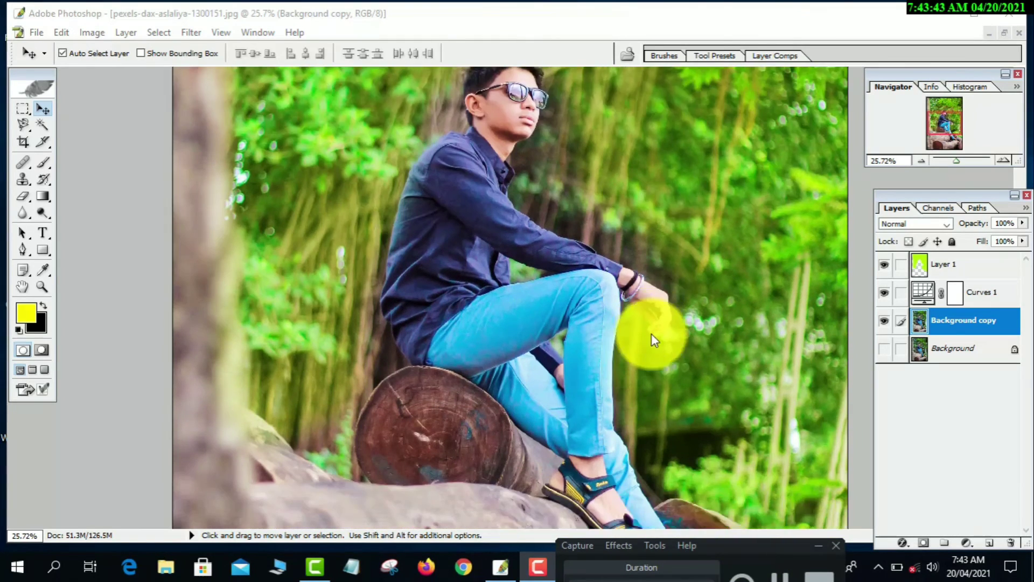
{"action": "scroll", "coordinate": [650, 334], "scroll_direction": "up", "scroll_amount": 4}
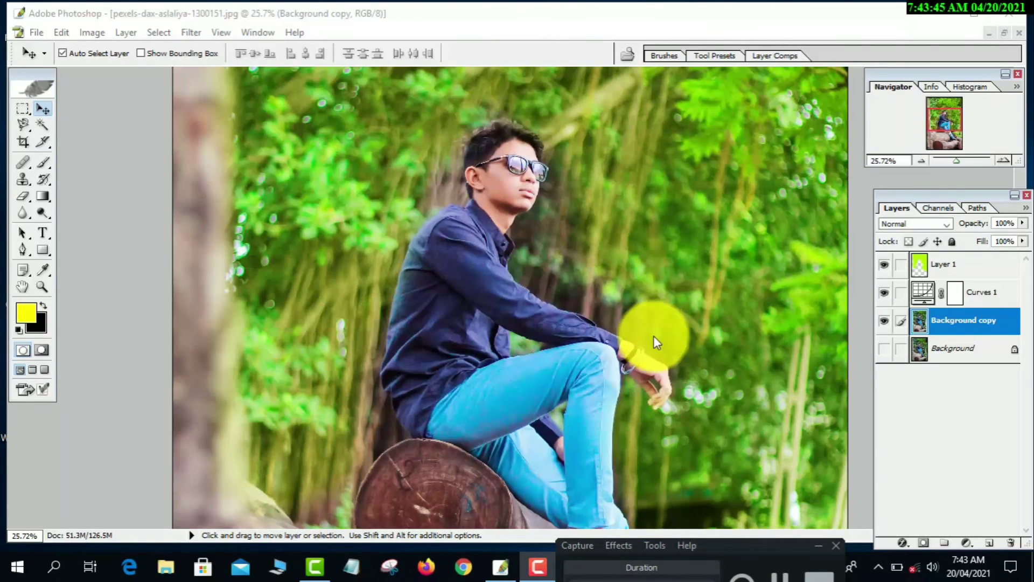
{"action": "key", "text": "ctrl+minus"}
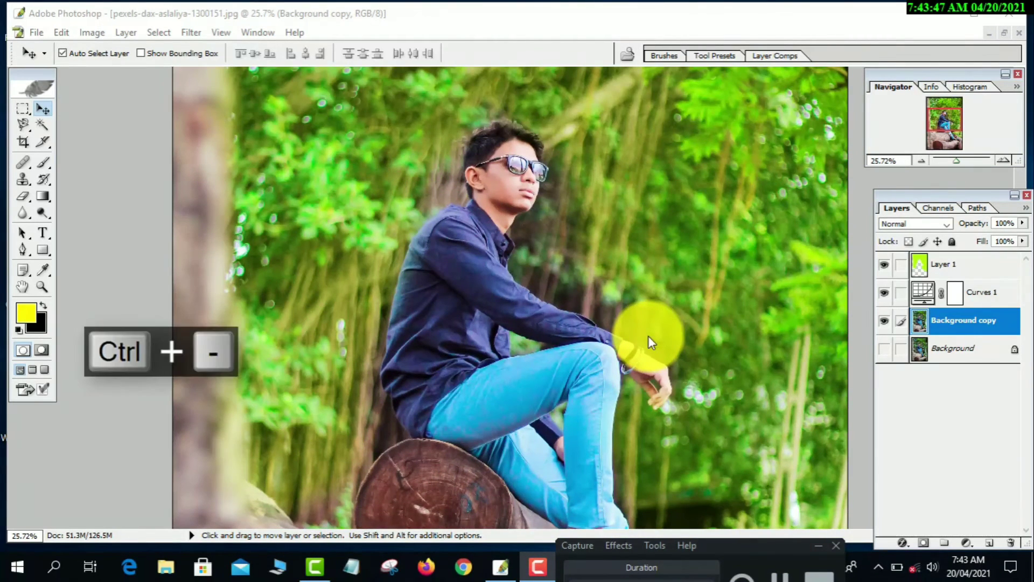
- Examine the graded portrait as a whole, checking the man, the foliage and the logs at several magnifications
{"action": "scroll", "coordinate": [648, 333], "scroll_direction": "down", "scroll_amount": 3}
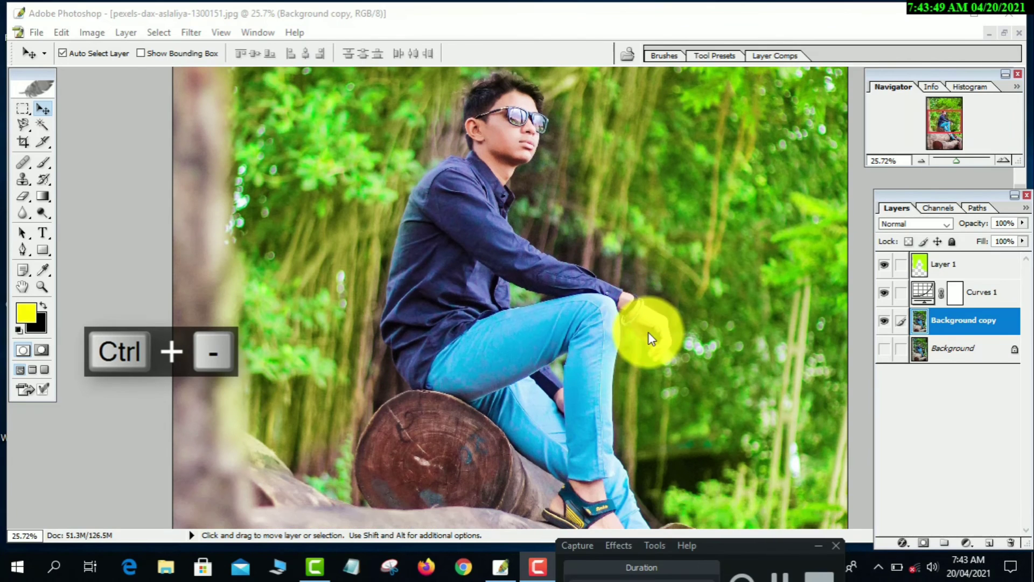
{"action": "key", "text": "ctrl+minus"}
{"action": "key", "text": "ctrl+minus"}
{"action": "key", "text": "ctrl+minus"}
{"action": "key", "text": "ctrl+minus"}
{"action": "key", "text": "ctrl+minus"}
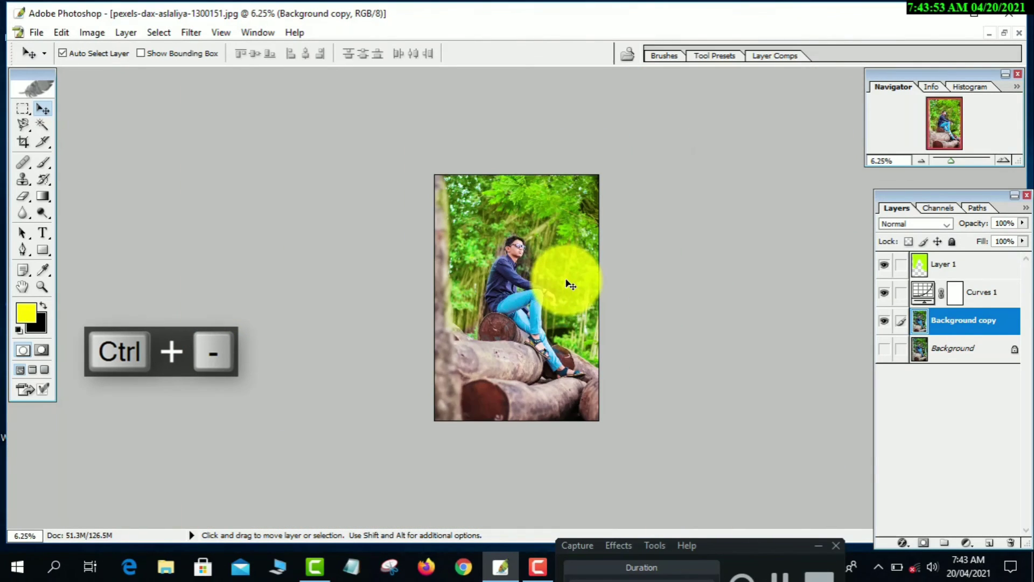
{"action": "scroll", "coordinate": [567, 281], "scroll_direction": "up", "scroll_amount": 10}
{"action": "scroll", "coordinate": [568, 277], "scroll_direction": "down", "scroll_amount": 7}
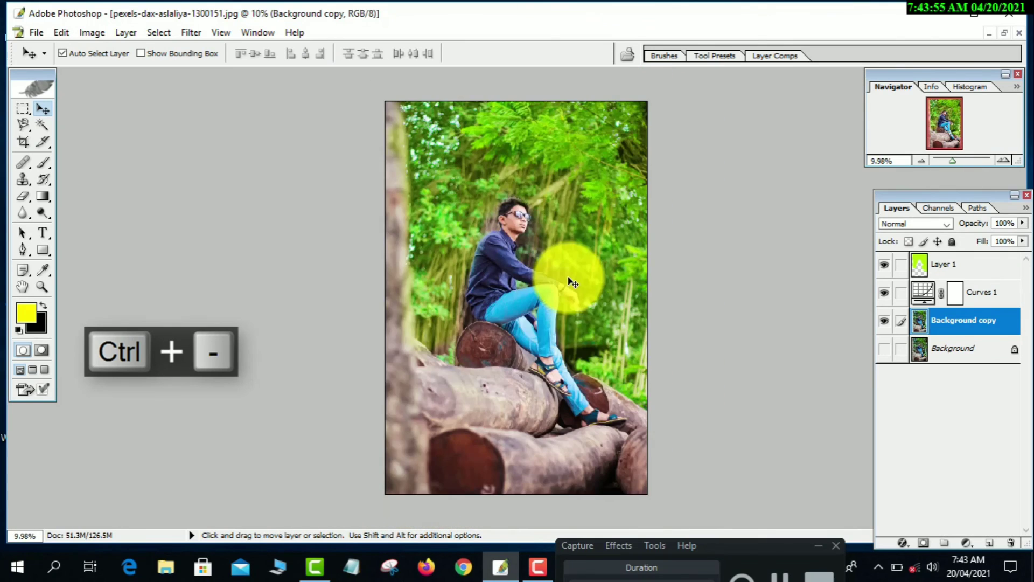
{"action": "scroll", "coordinate": [570, 277], "scroll_direction": "up", "scroll_amount": 1}
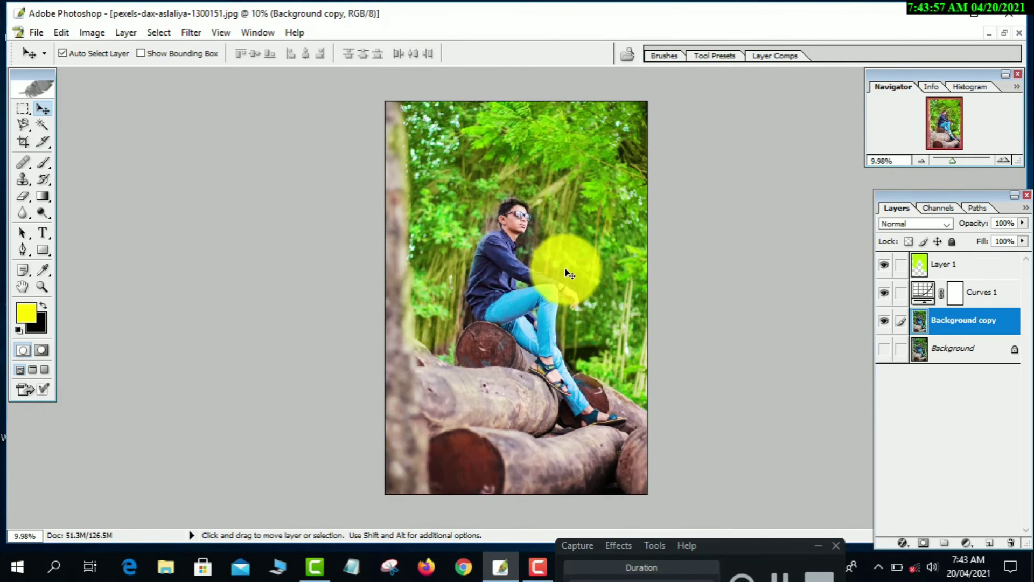
{"action": "scroll", "coordinate": [568, 272], "scroll_direction": "up", "scroll_amount": 1}
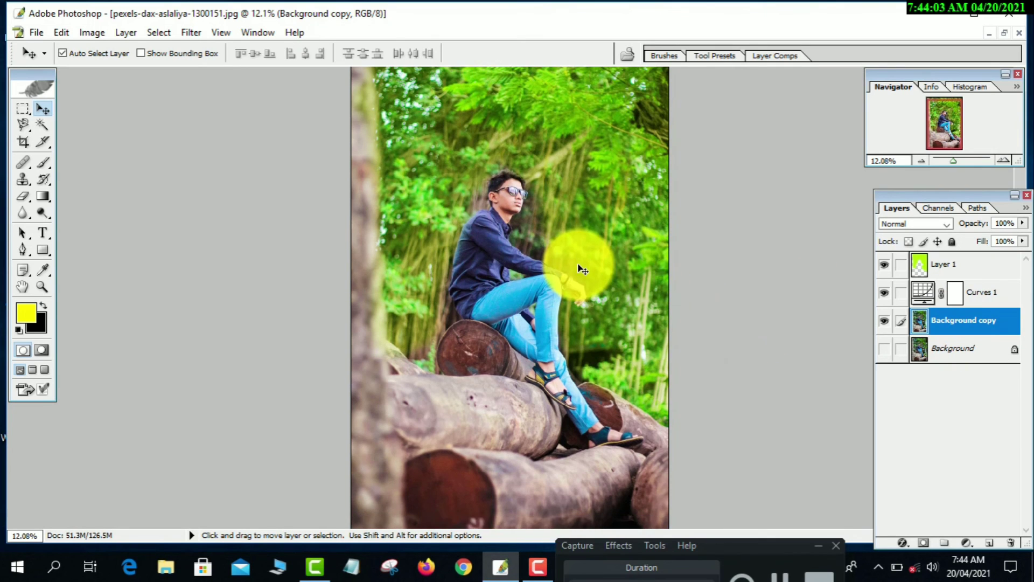
- Apply Hue/Saturation to Background copy with the Master hue at +16 and saturation at +52
{"action": "key", "text": "ctrl+u"}
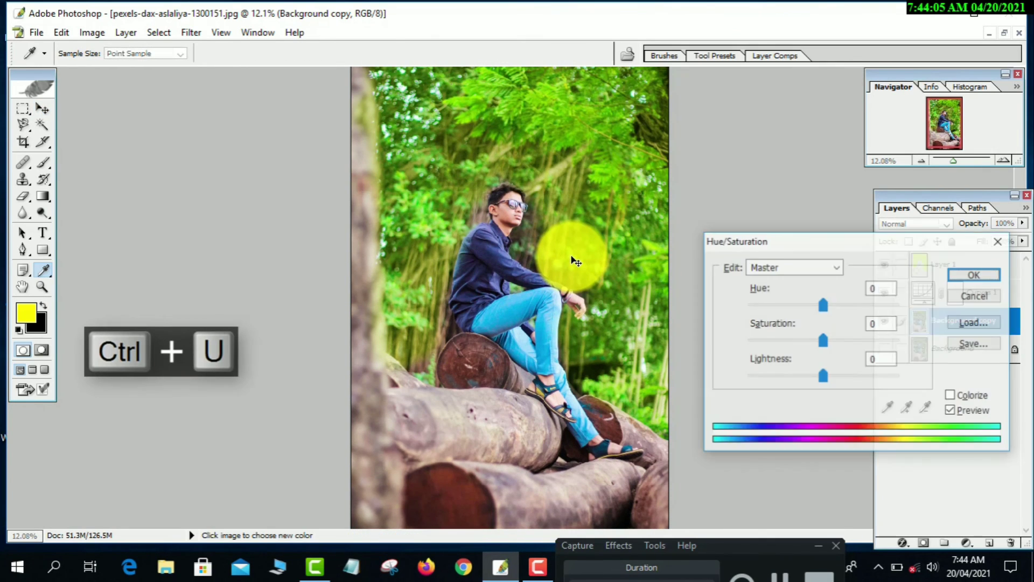
{"action": "left_click_drag", "start_coordinate": [822, 305], "coordinate": [864, 341]}
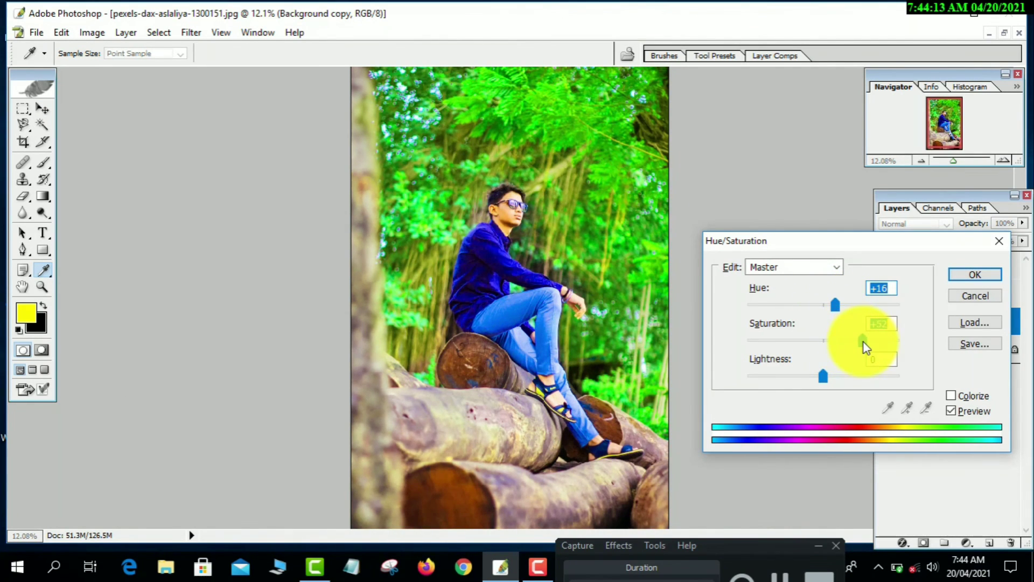
{"action": "left_click", "coordinate": [974, 280]}
{"action": "scroll", "coordinate": [655, 283], "scroll_direction": "down", "scroll_amount": 1}
{"action": "scroll", "coordinate": [657, 286], "scroll_direction": "up", "scroll_amount": 1}
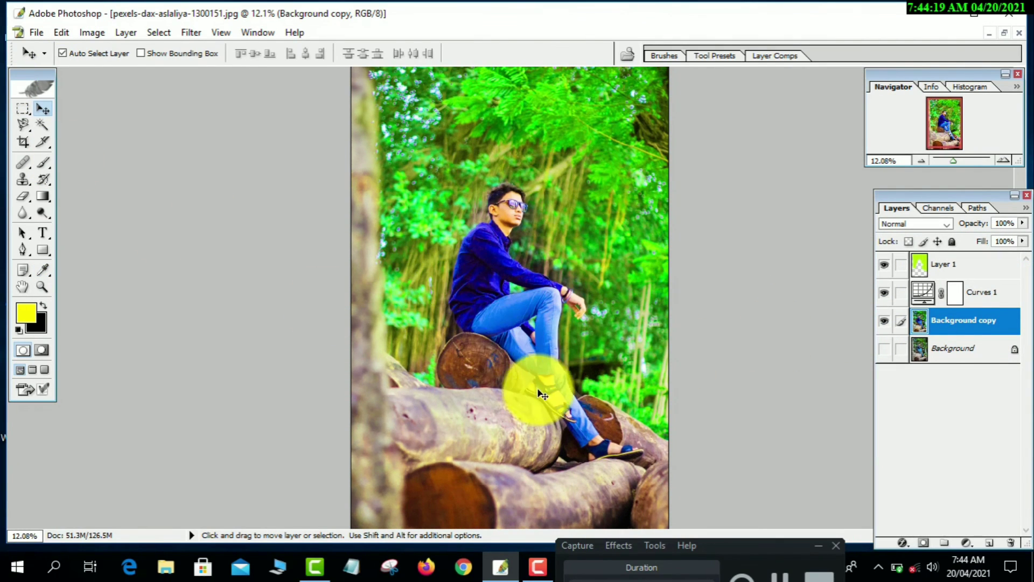
- Save the edited portrait as a new file in New folder, keeping the suggested file name
{"action": "left_click", "coordinate": [39, 35]}
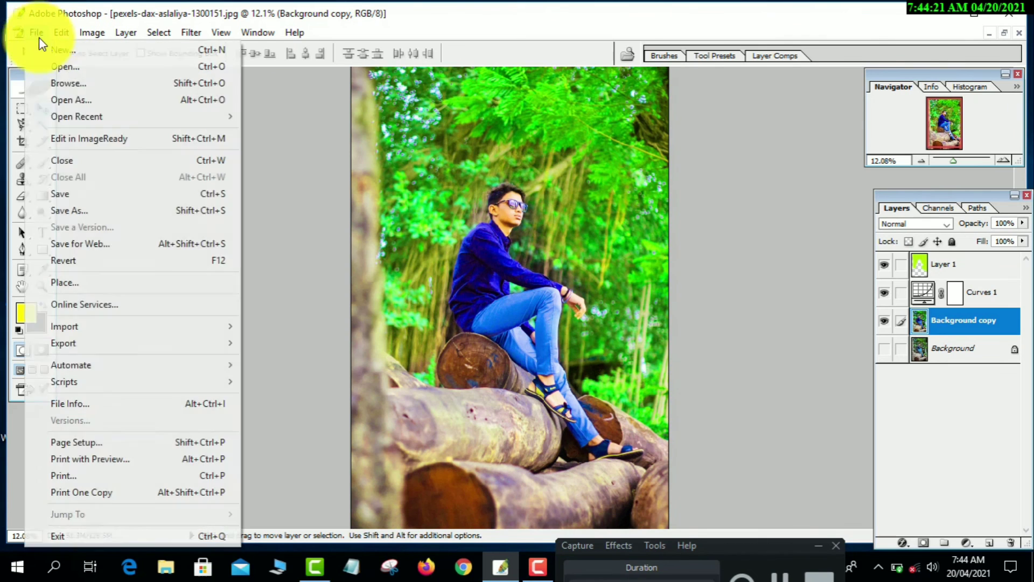
{"action": "left_click", "coordinate": [79, 212]}
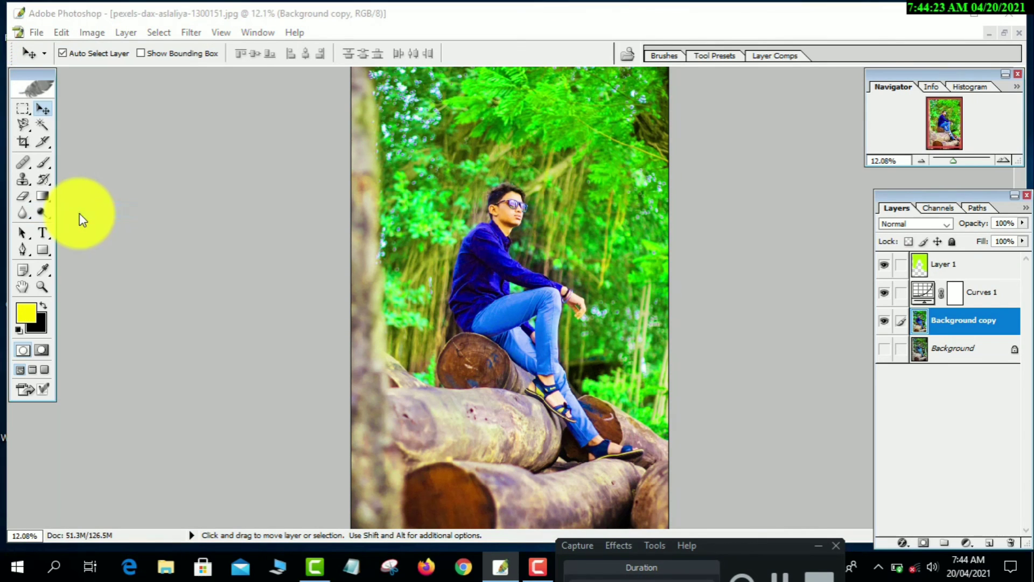
{"action": "left_click", "coordinate": [541, 336]}
{"action": "left_click", "coordinate": [538, 335]}
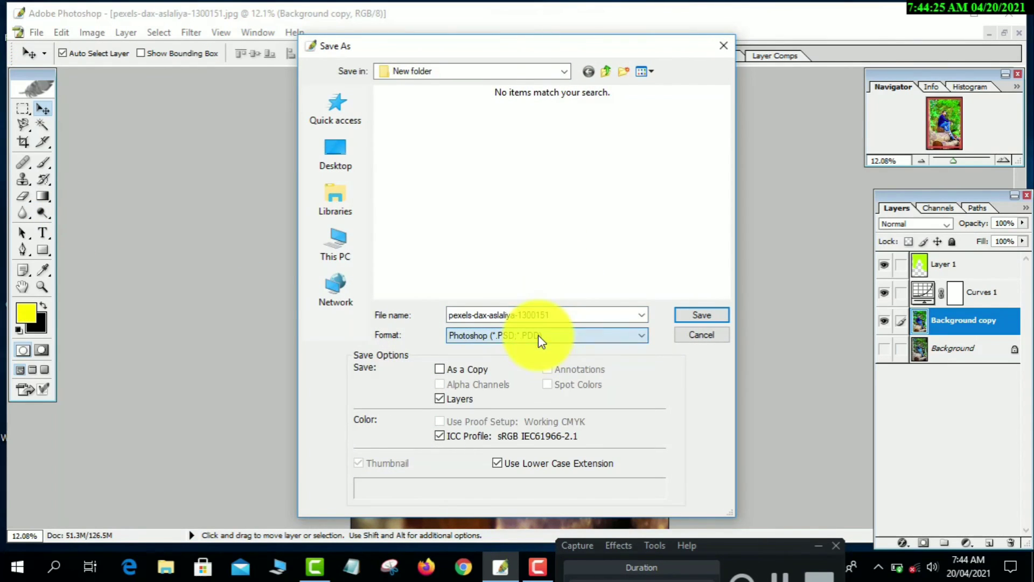
{"action": "left_click", "coordinate": [700, 319]}
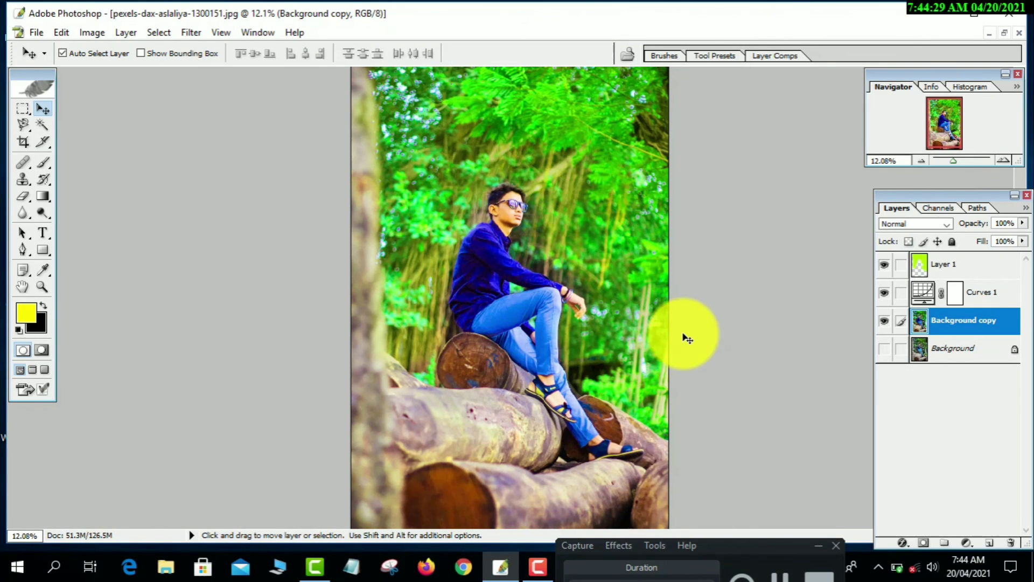